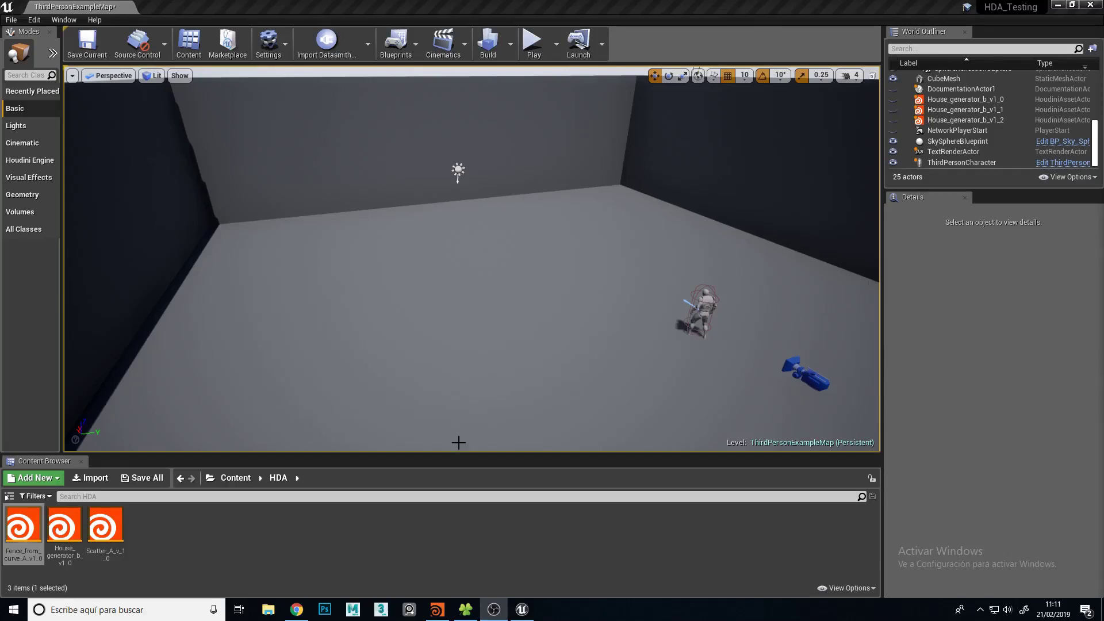
- Place Fence_from_curve_A_v1_0 from the HDA folder into the level and frame it
drag(23, 526, 378, 322)
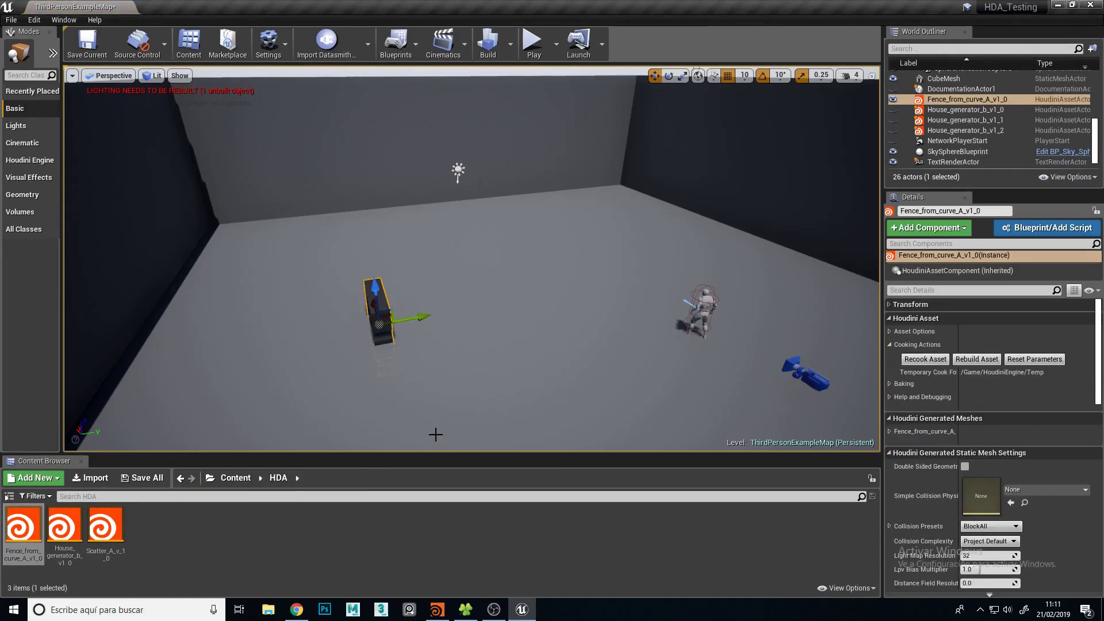
key(f)
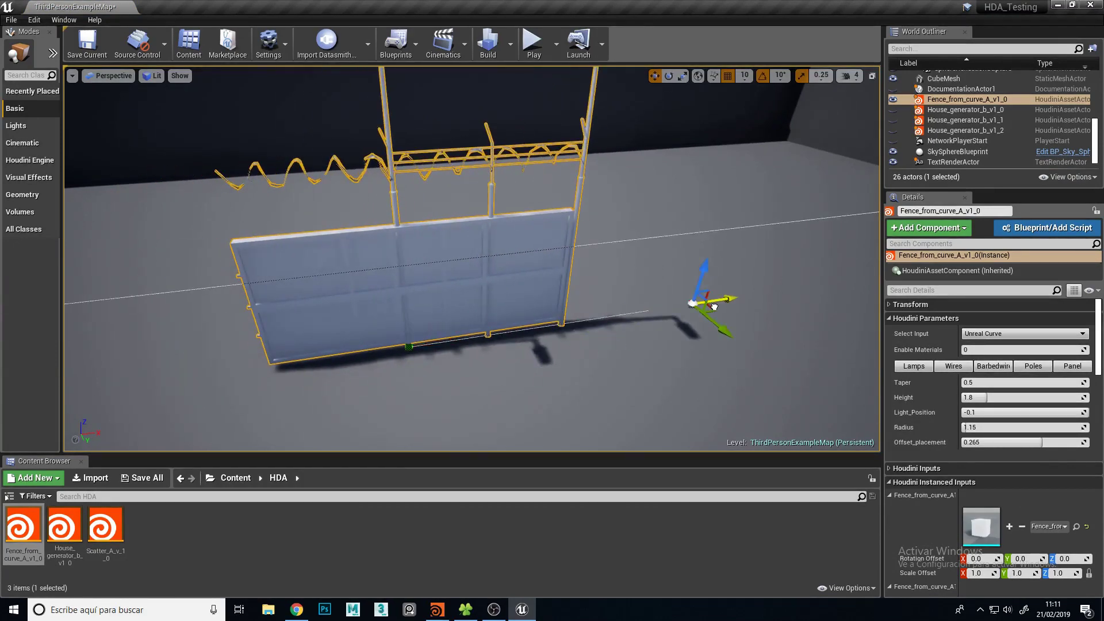
- Pull out new curve end points so the fence turns corners into extra segments
right_drag(714, 306, 613, 325)
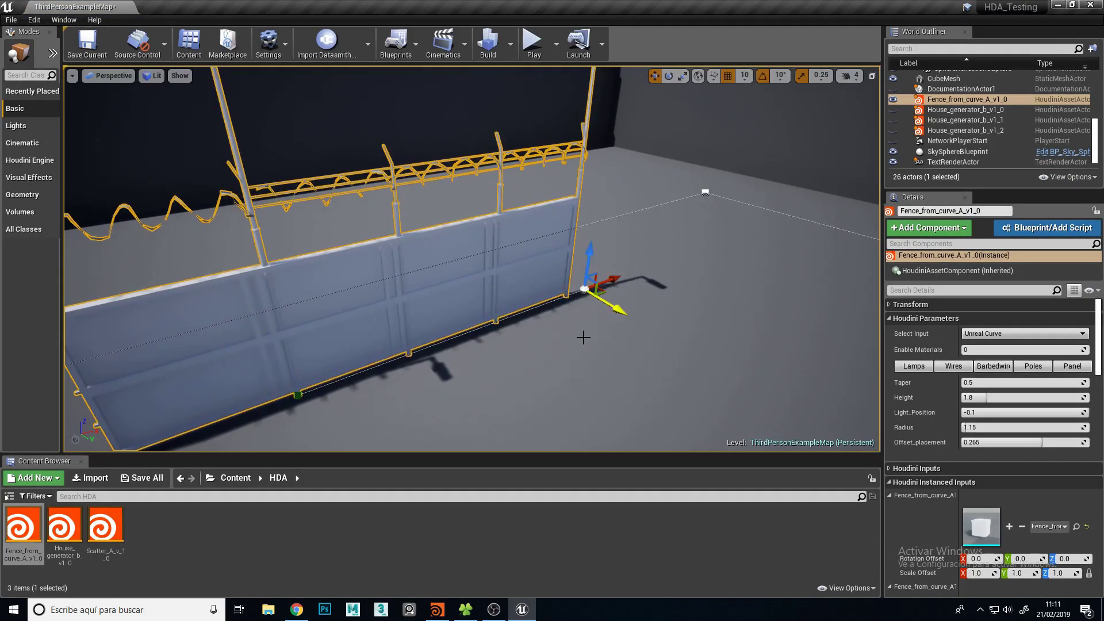
drag(614, 309, 750, 408)
key(f)
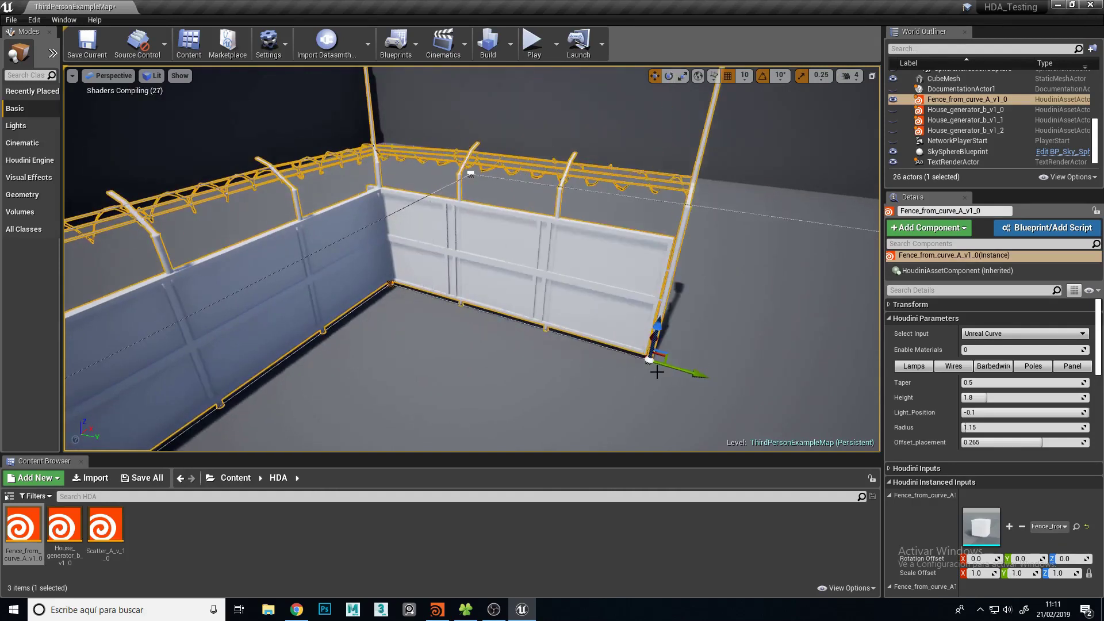
right_drag(627, 375, 577, 314)
drag(420, 339, 378, 364)
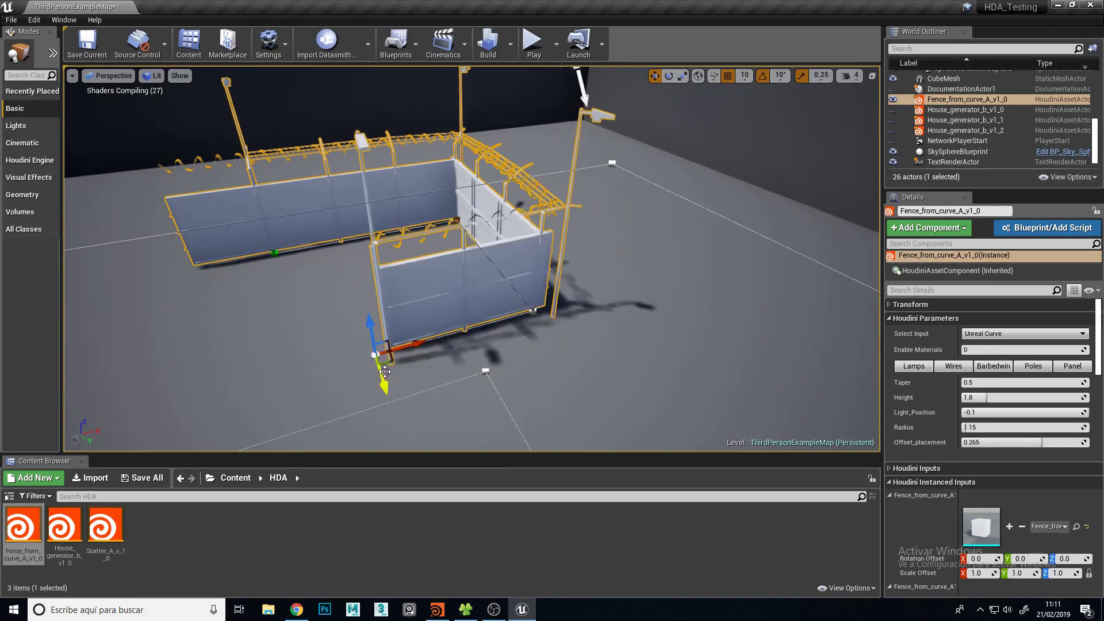
right_drag(378, 364, 460, 307)
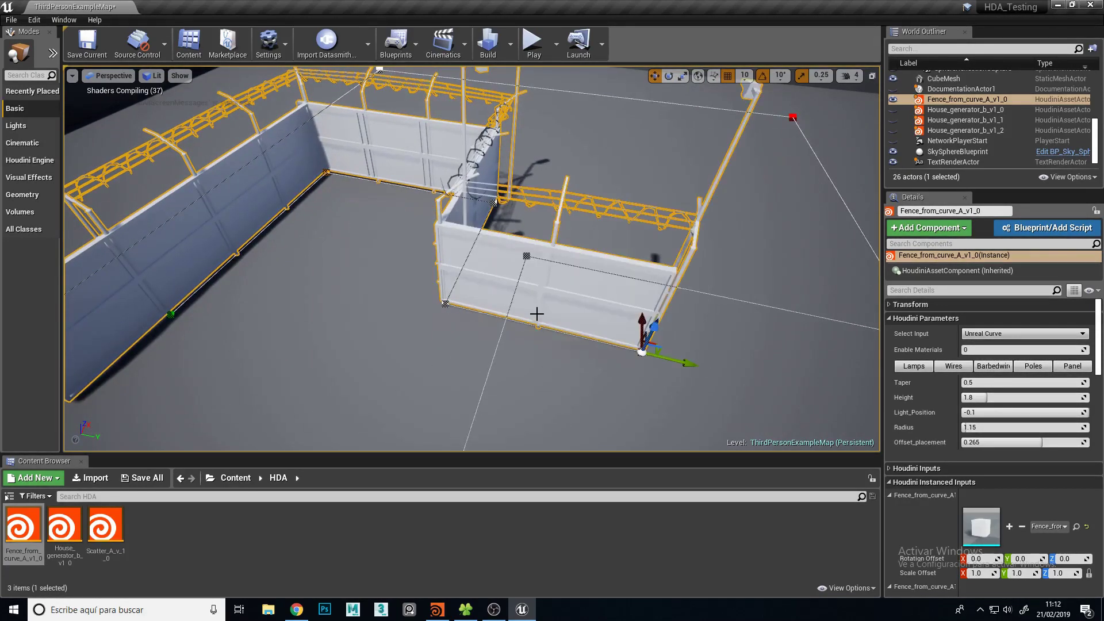
mouse_move(451, 387)
right_down()
mouse_move(403, 379)
mouse_move(402, 368)
mouse_move(619, 387)
right_up()
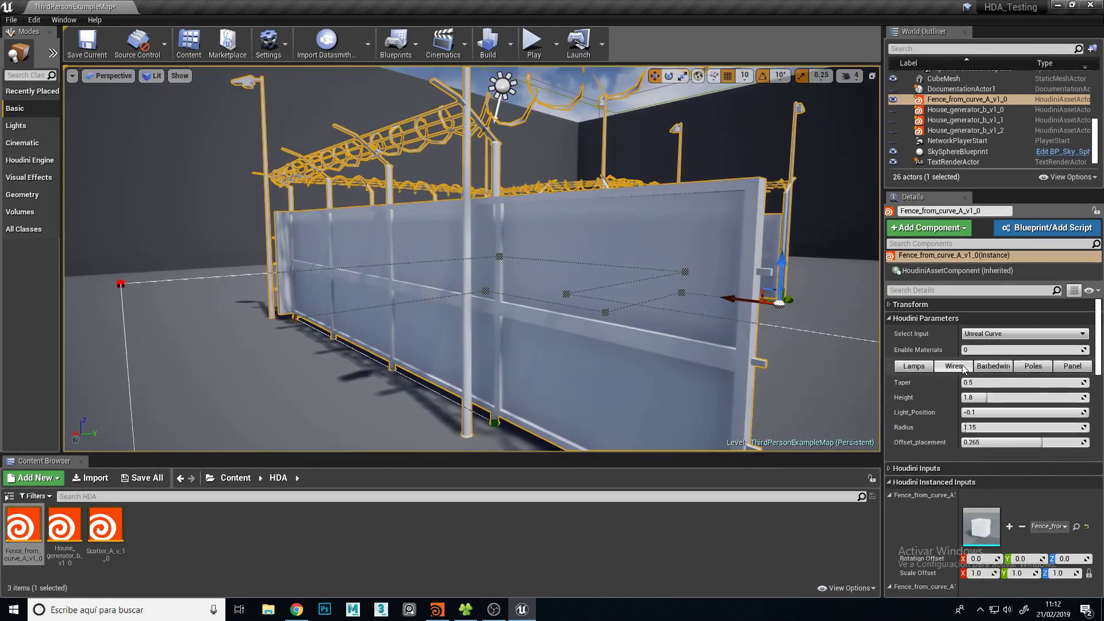
click(1034, 366)
- Try a thicker pole radius and taller Pole_height, then undo both changes
drag(967, 384, 977, 383)
key(ctrl+z)
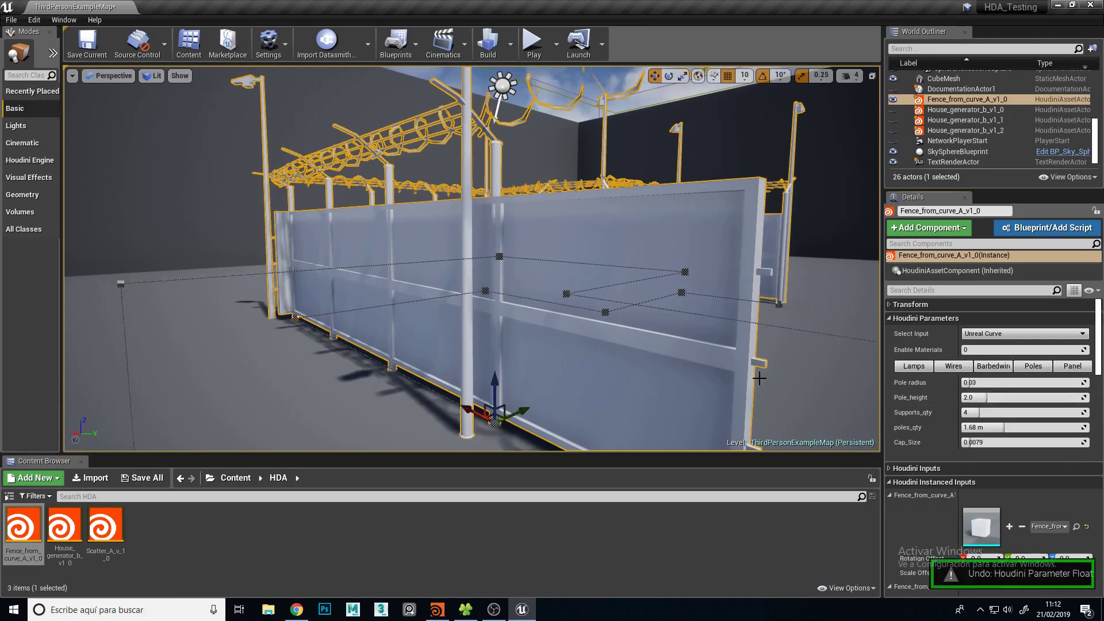
drag(964, 397, 985, 397)
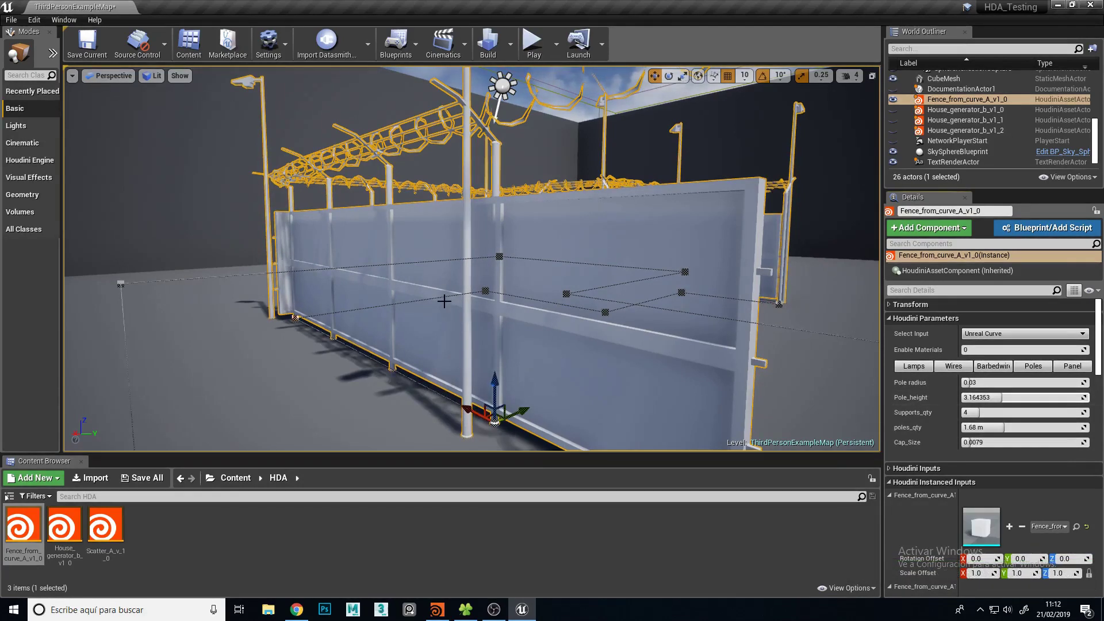
right_drag(445, 295, 496, 350)
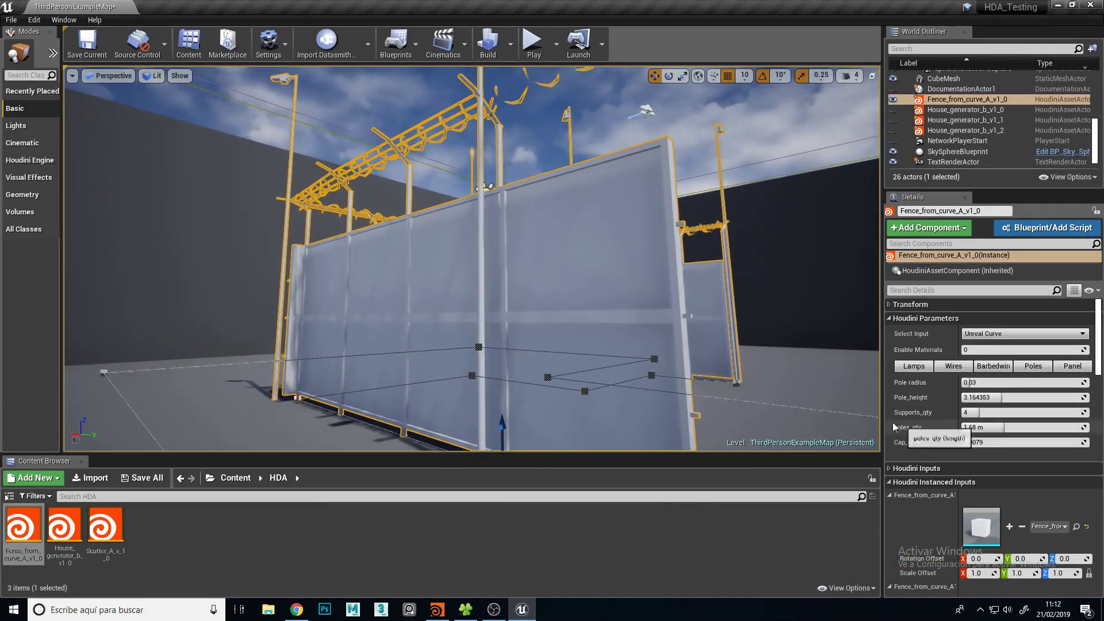
key(ctrl+z)
- Raise poles_qty to 2.777178 m so the fence has denser supports
right_drag(767, 401, 702, 375)
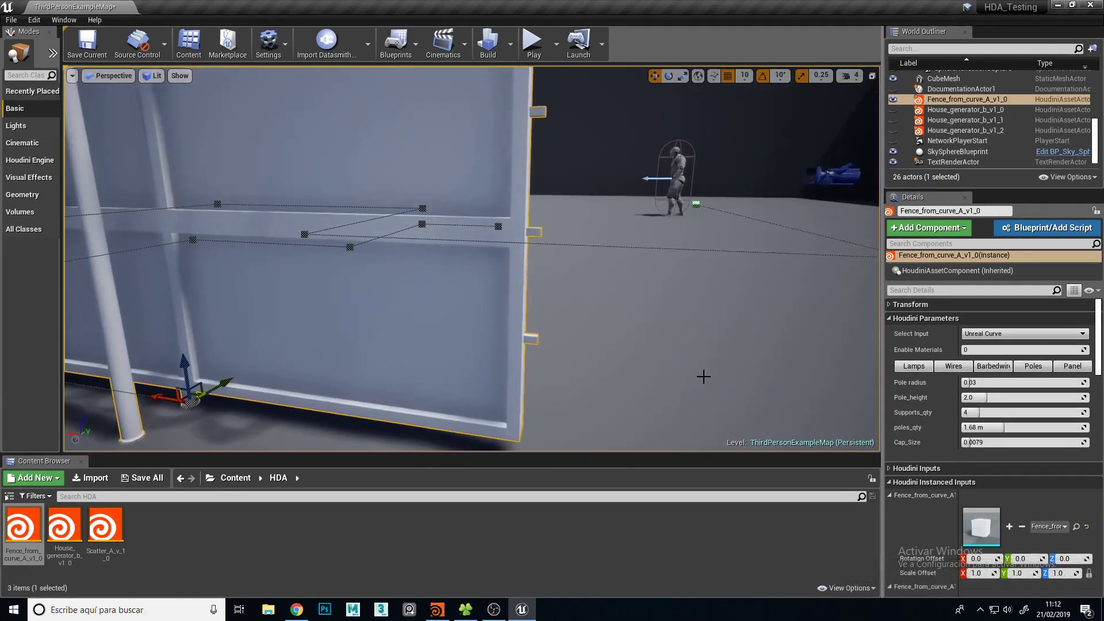
key(f)
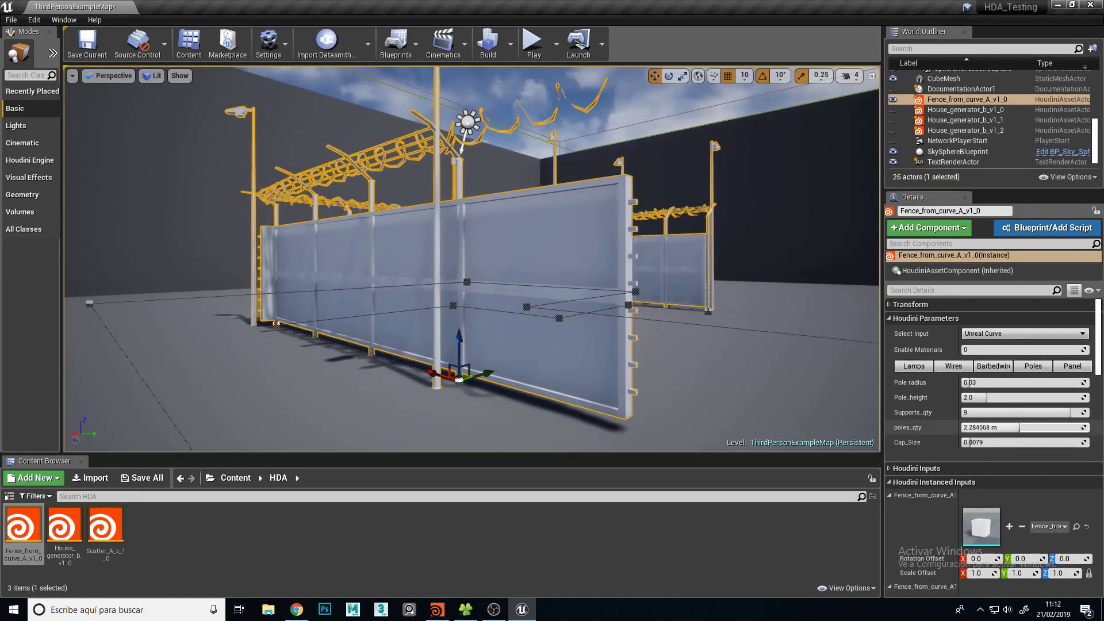
drag(1018, 427, 1032, 428)
mouse_move(526, 245)
alt+mouse_down()
mouse_move(482, 294)
mouse_move(521, 303)
alt+mouse_up()
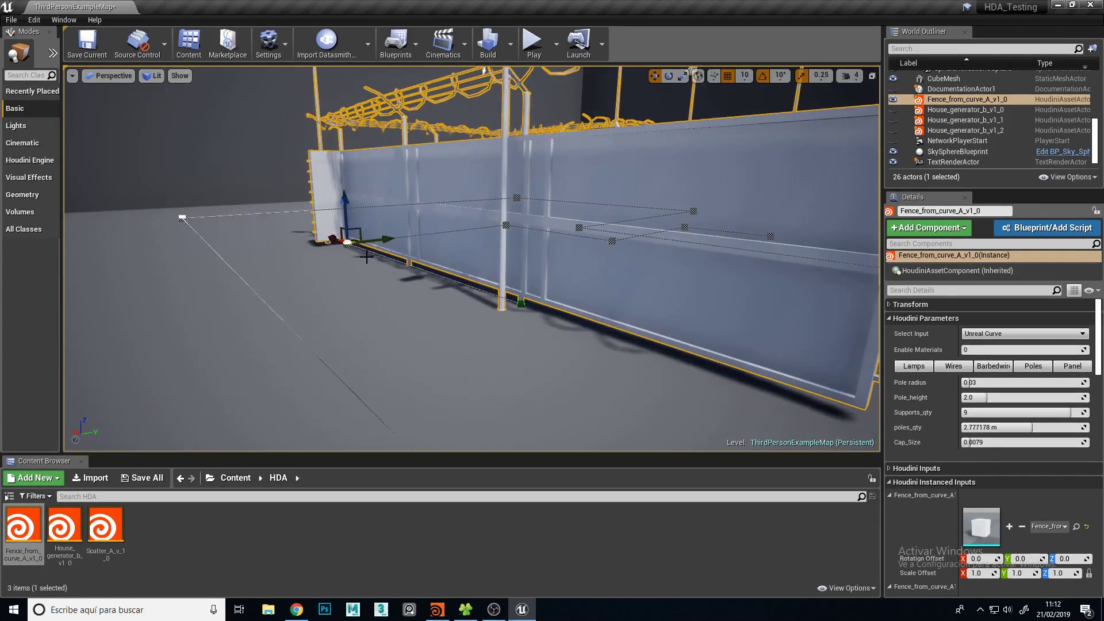
alt+drag(276, 221, 462, 294)
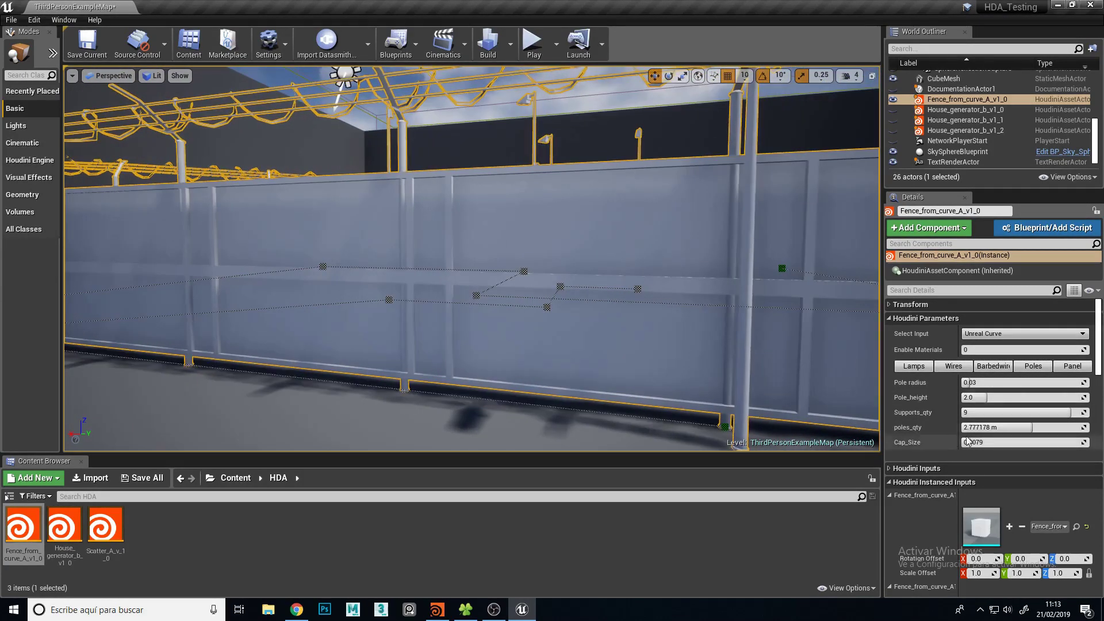
- Narrow the fence panels' width in the Panel settings
click(1072, 367)
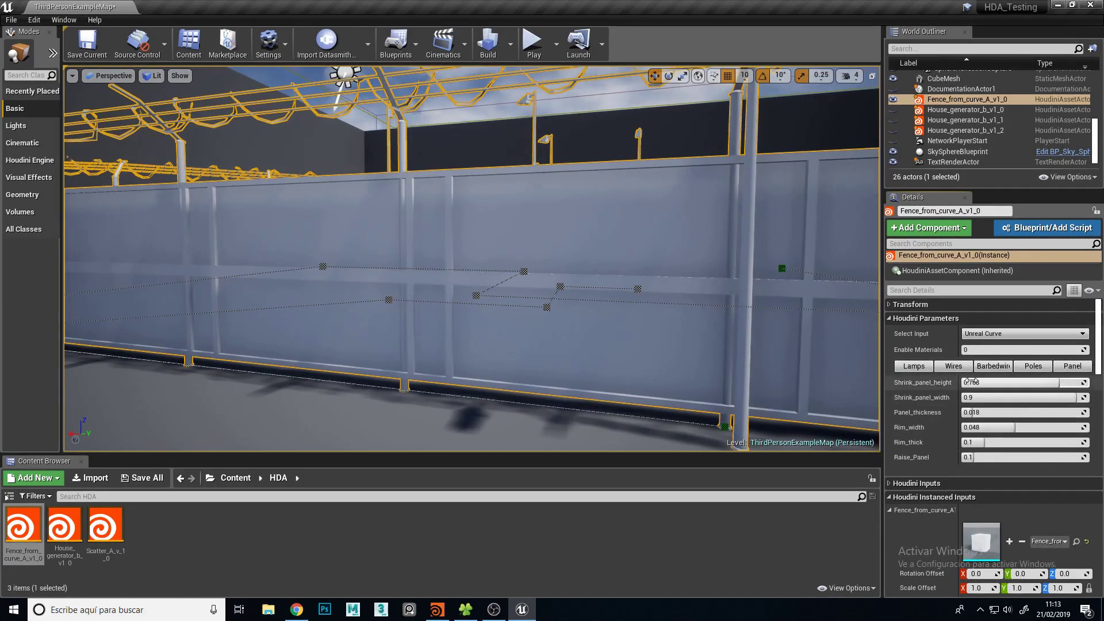
drag(1074, 398, 1072, 397)
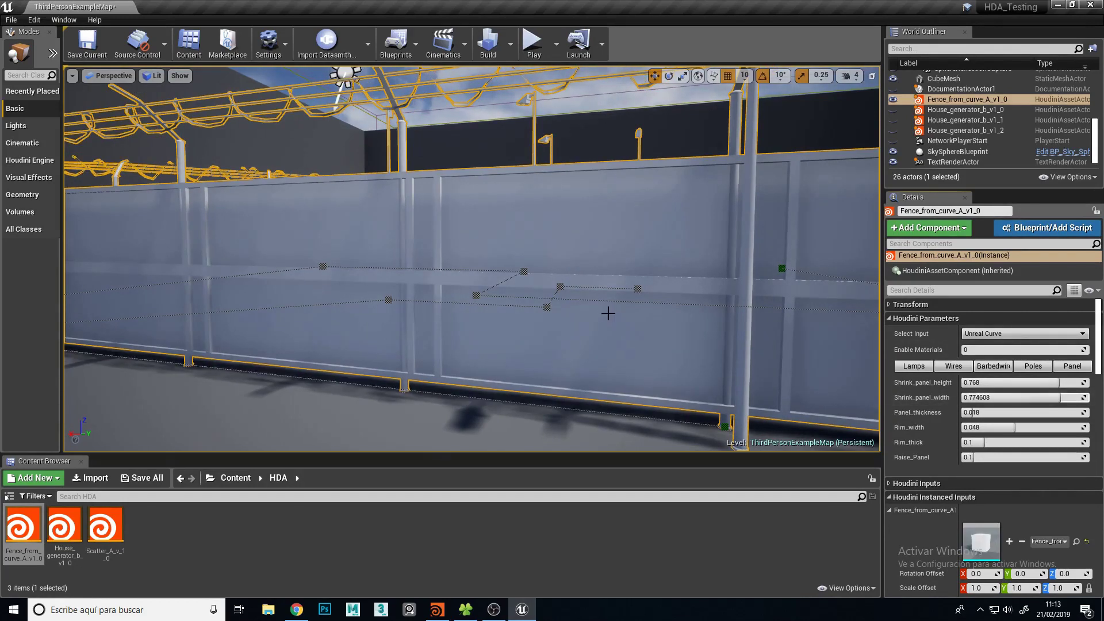
right_drag(598, 312, 563, 299)
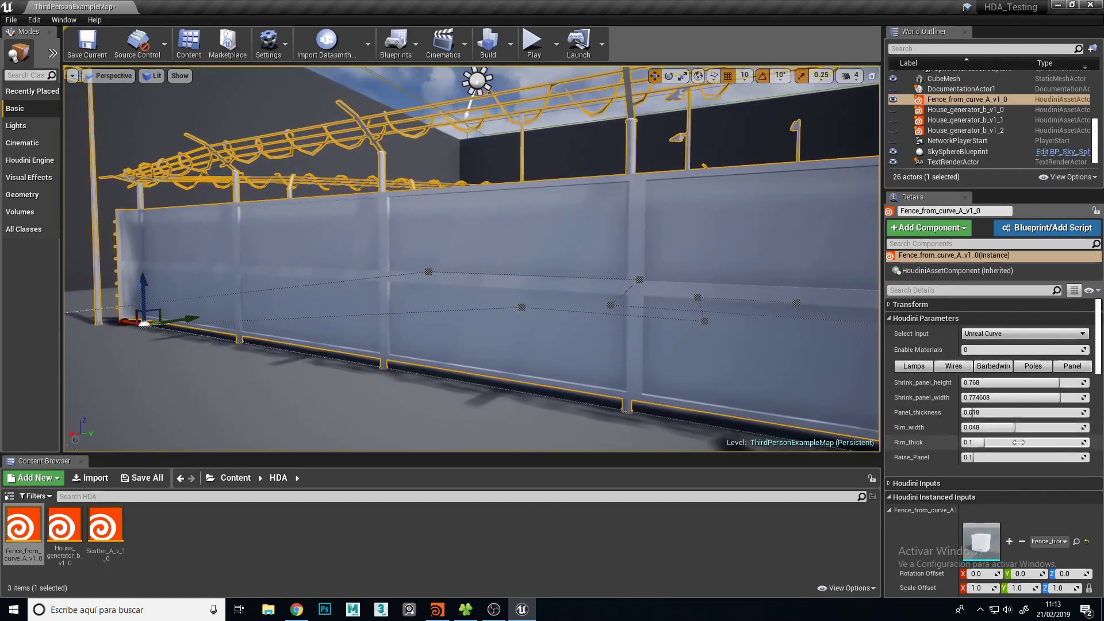
drag(1050, 397, 1045, 398)
right_drag(638, 313, 470, 355)
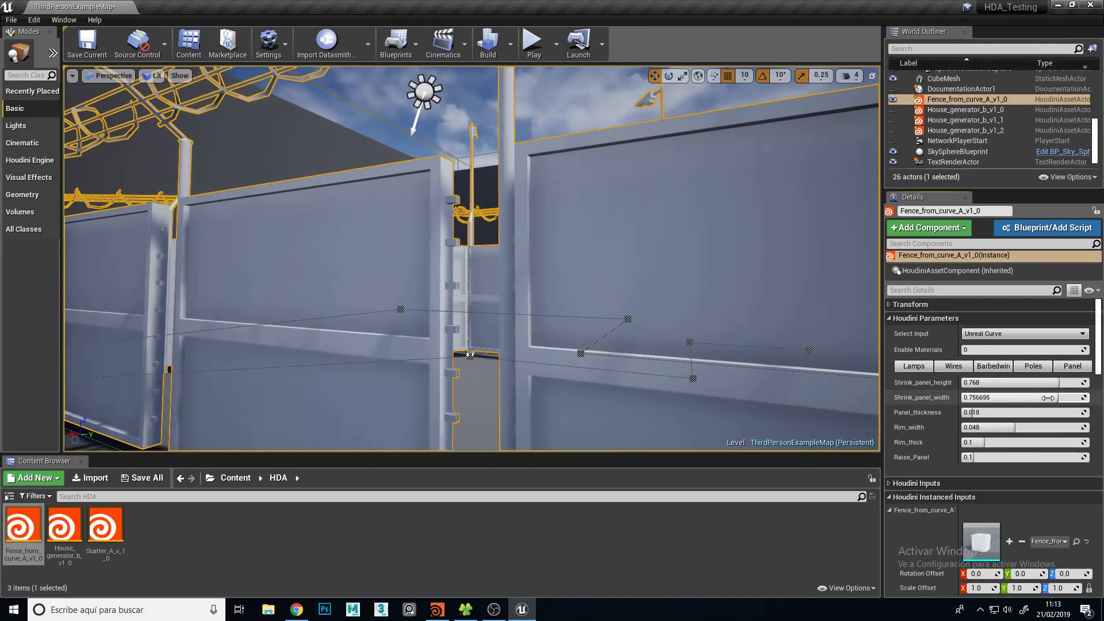
drag(1048, 397, 1042, 398)
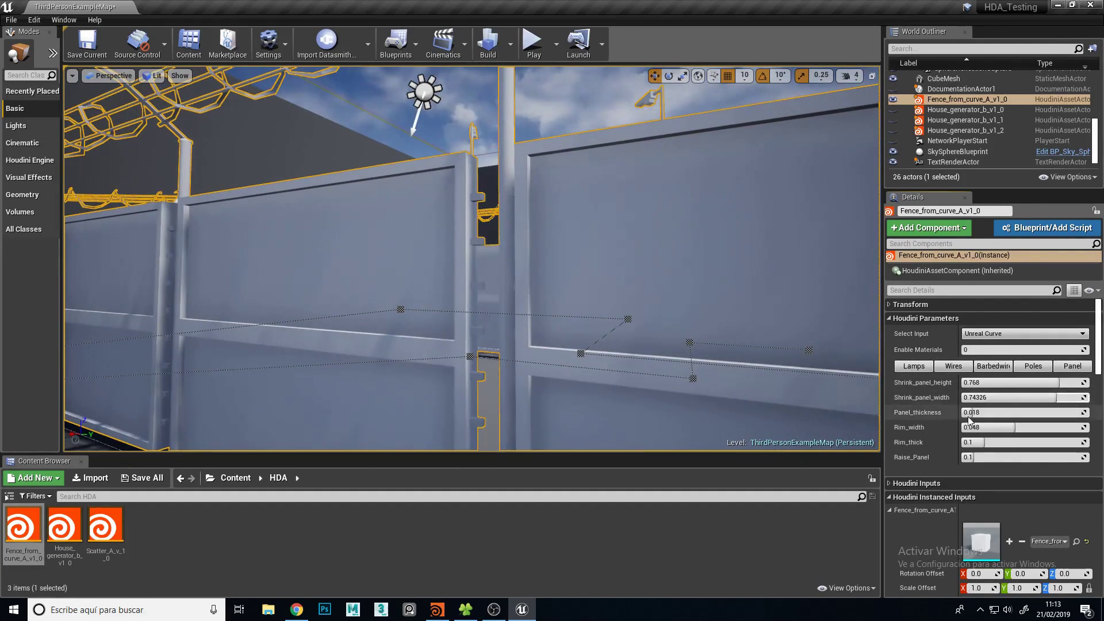
right_drag(575, 316, 517, 322)
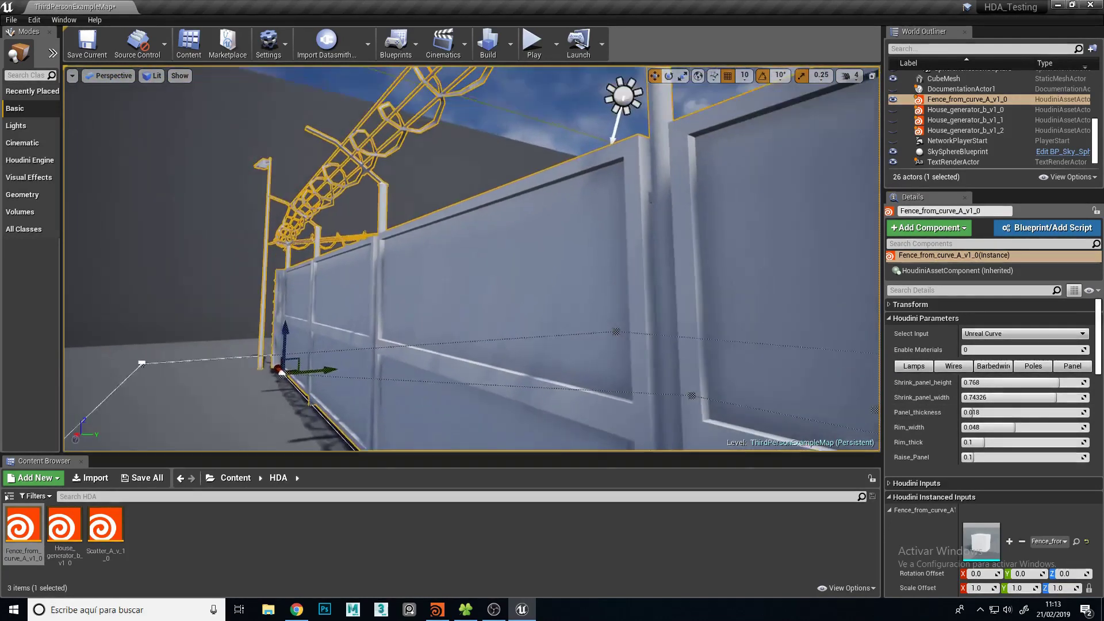
- Set Rim_thick 0.062696 and Raise_Panel 0.404523, then move a curve point to reshape the end
drag(972, 412, 994, 413)
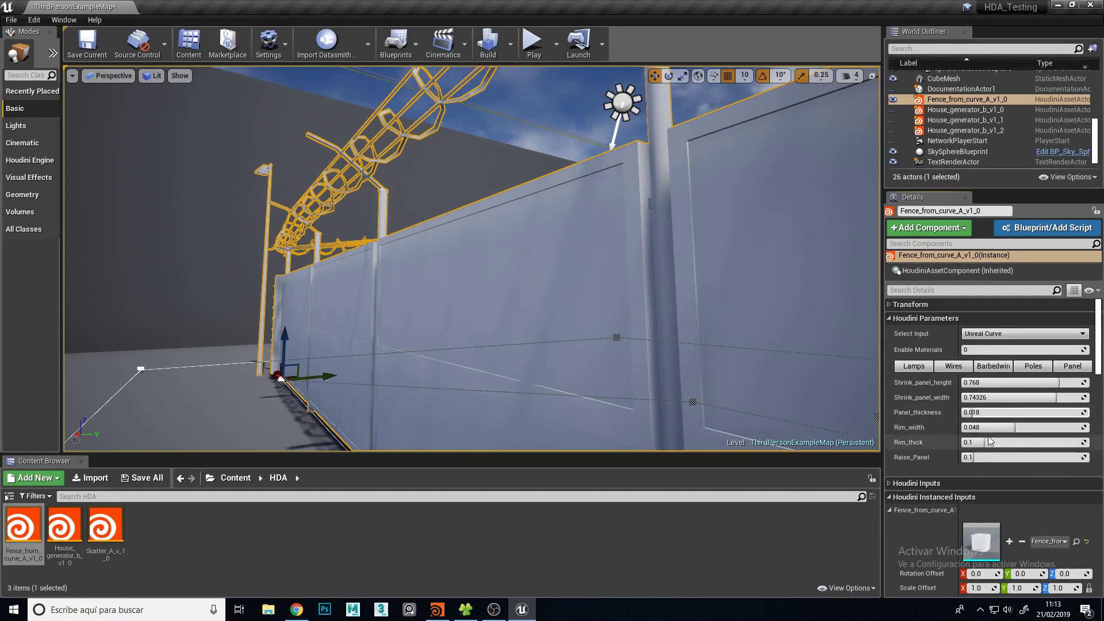
mouse_move(1016, 428)
mouse_down()
mouse_move(972, 429)
mouse_move(972, 442)
mouse_up()
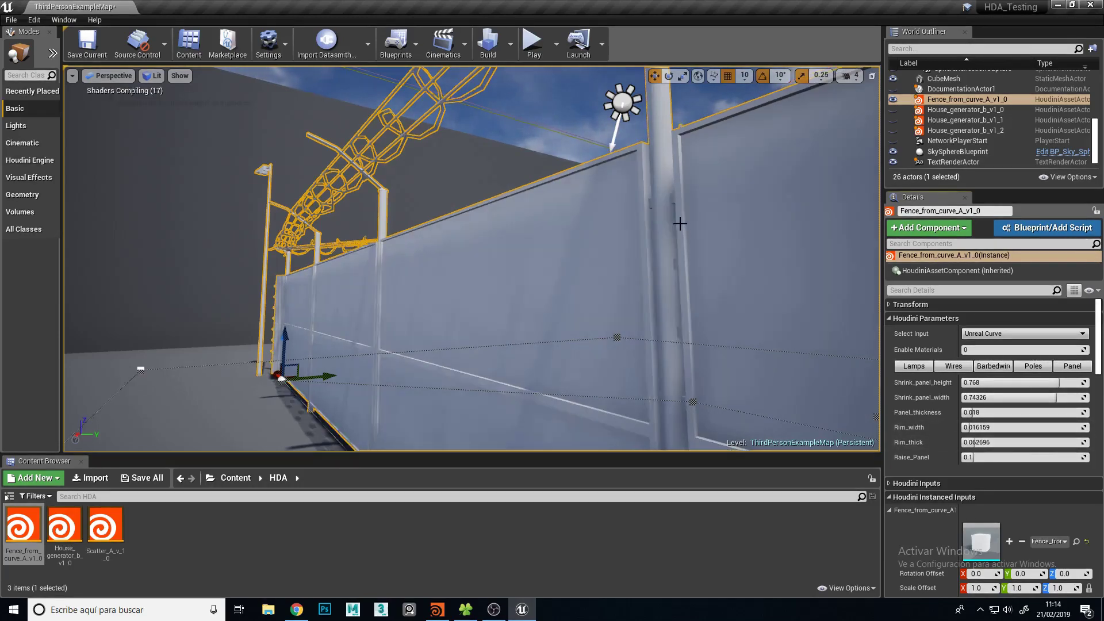
scroll(531, 238, down, 5)
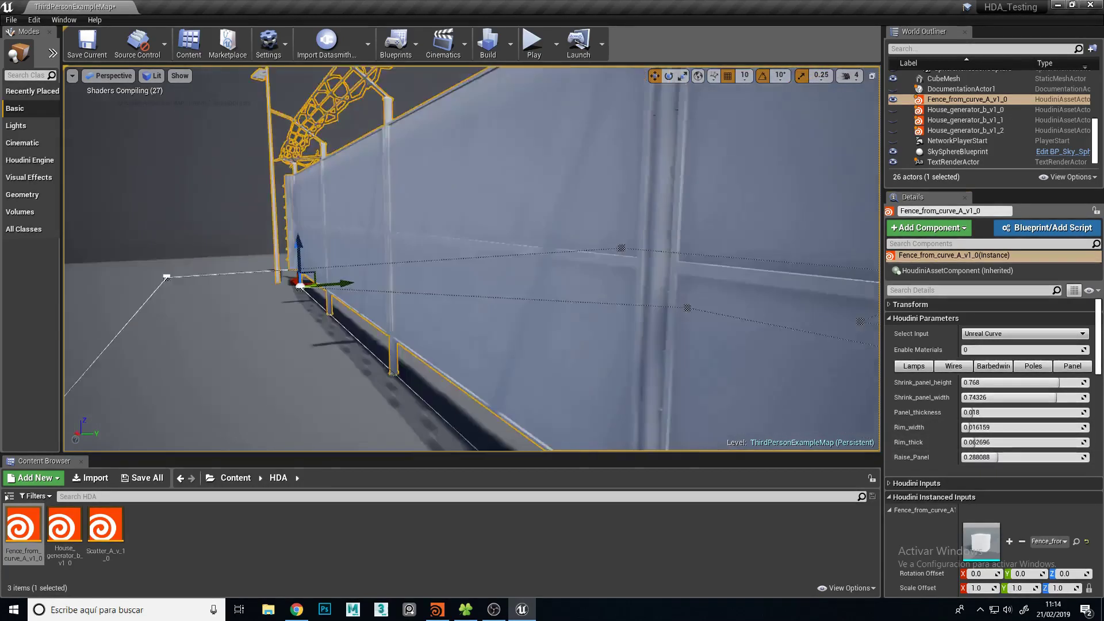
drag(986, 457, 998, 457)
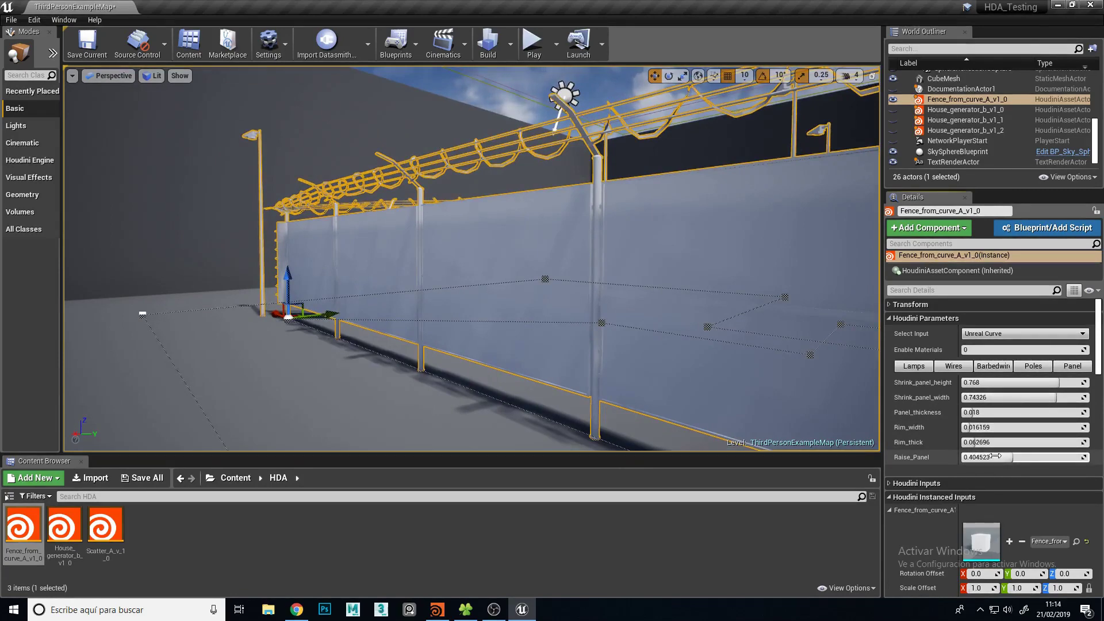
mouse_move(532, 259)
right_down()
mouse_move(575, 265)
mouse_move(609, 253)
right_up()
drag(643, 233, 631, 279)
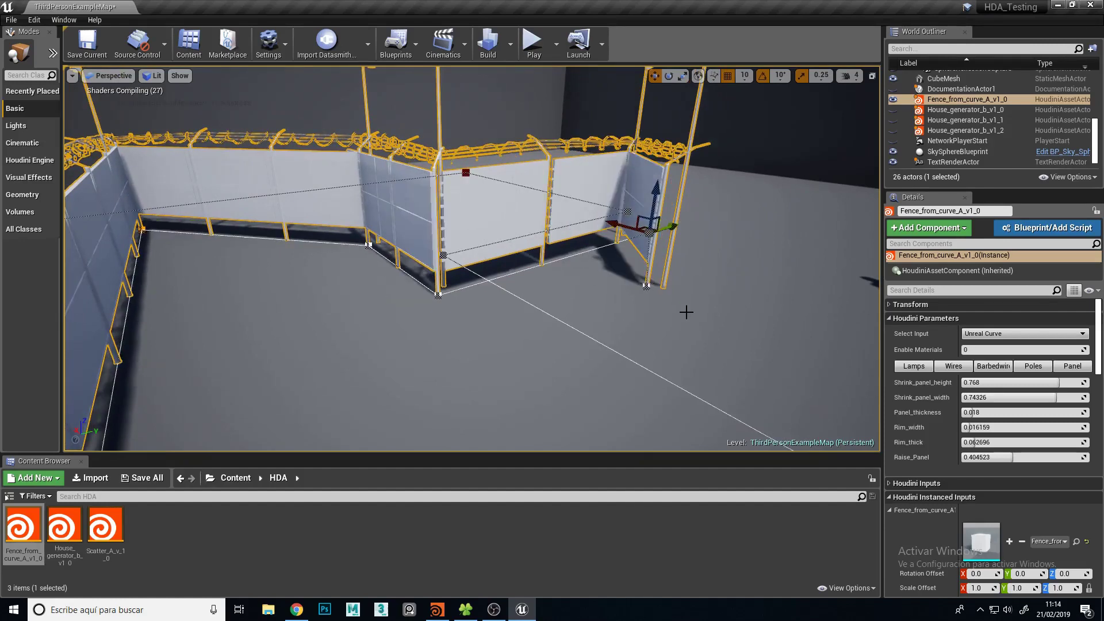
right_drag(685, 328, 661, 322)
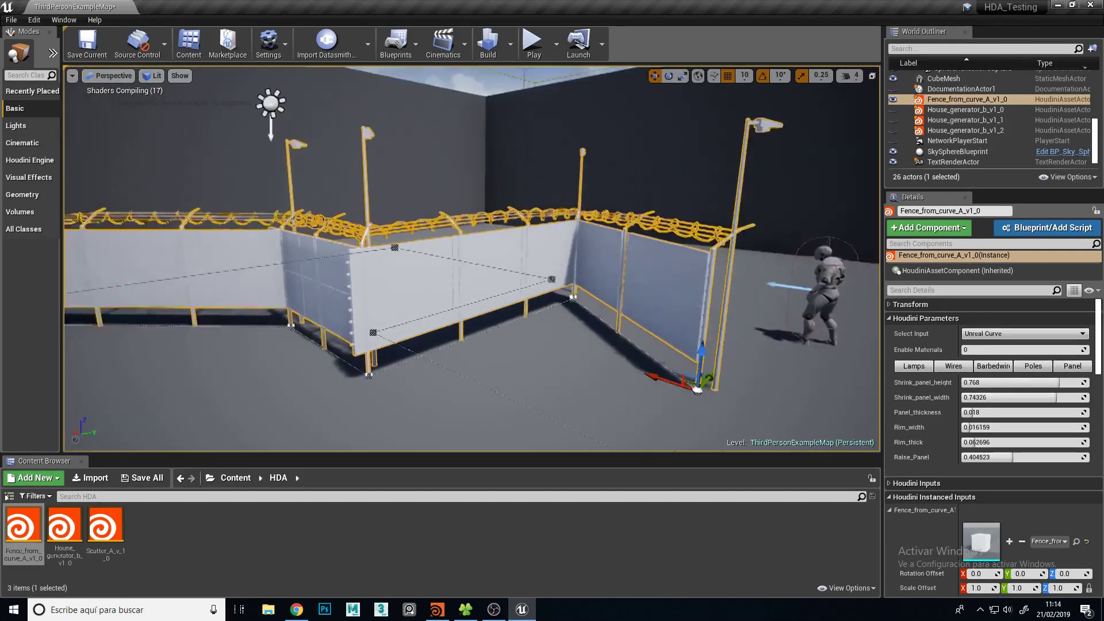
- Re-angle the fence wires by lowering Orient_In_Out and Orient_Up_Down
click(953, 366)
right_drag(633, 288, 632, 287)
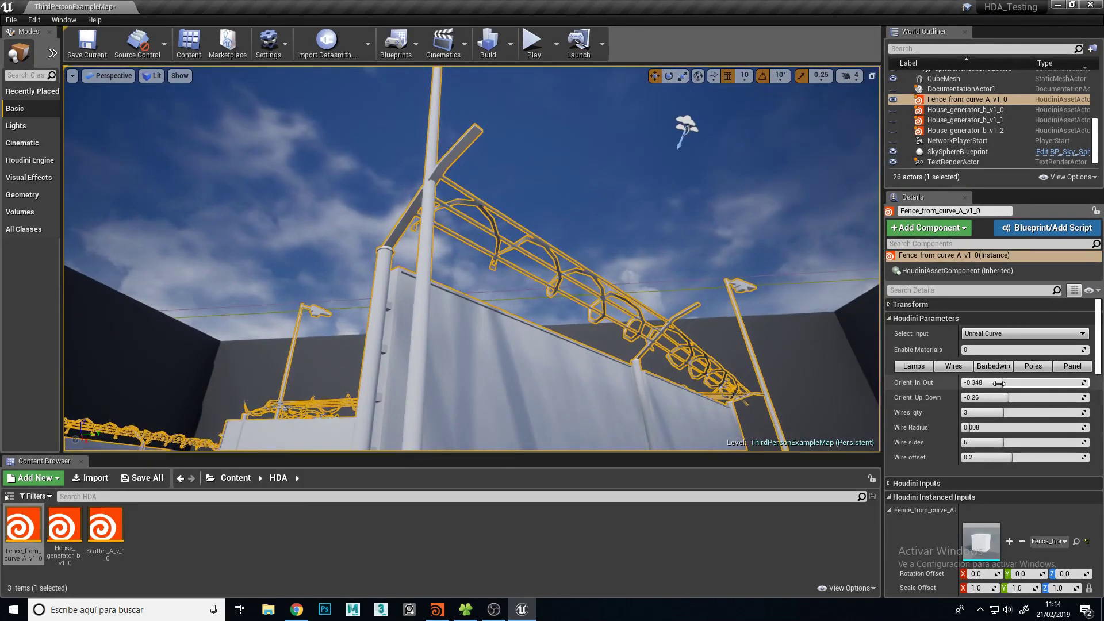
drag(999, 383, 963, 384)
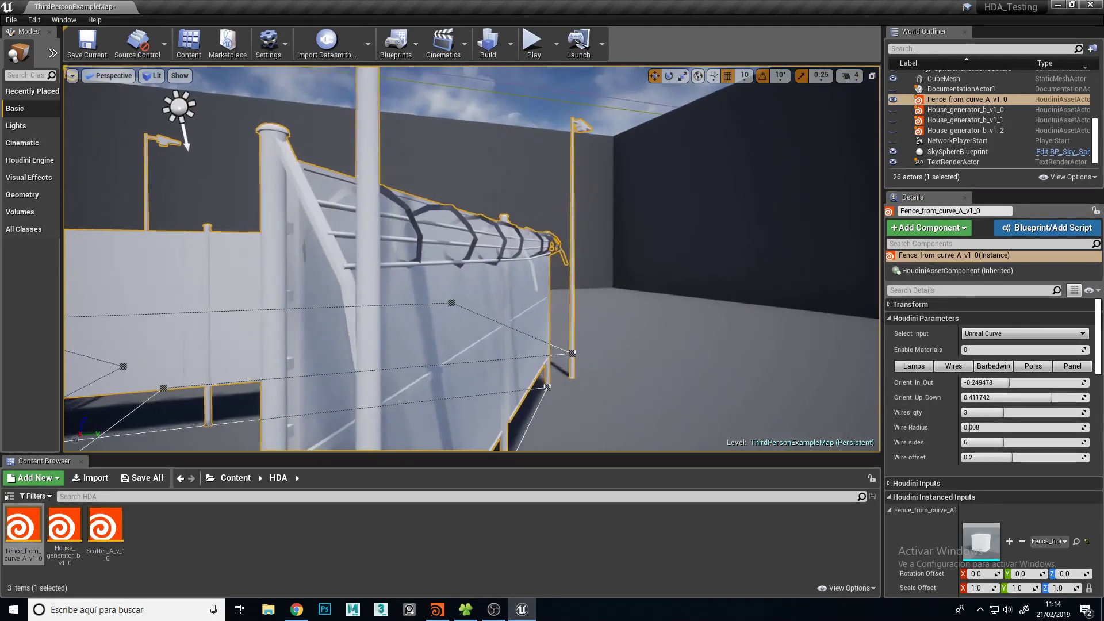
drag(1051, 397, 1044, 399)
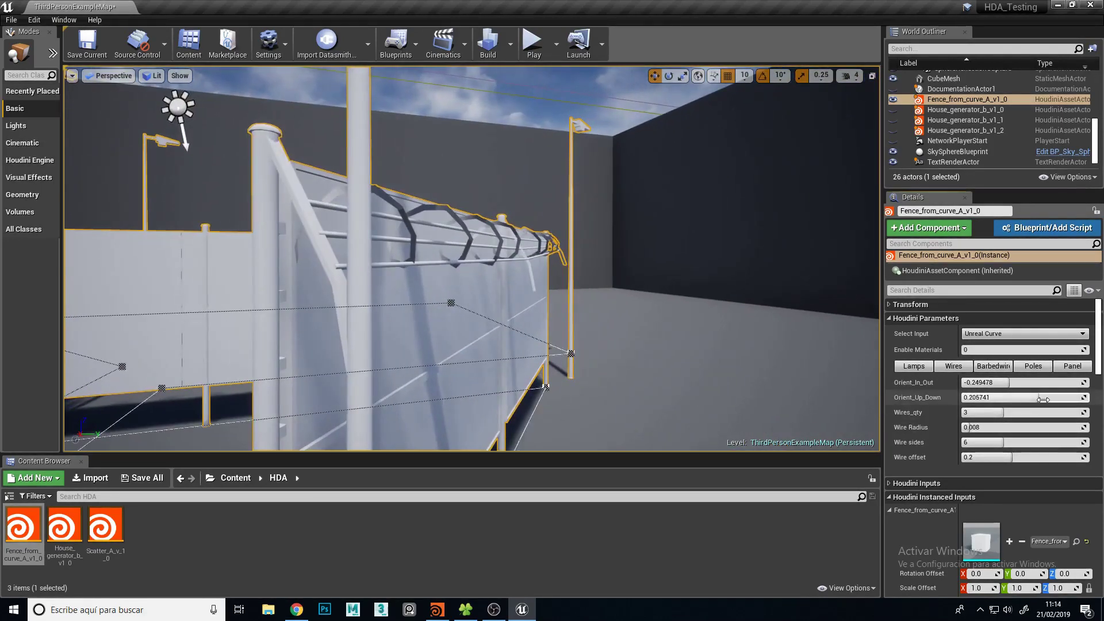
drag(1044, 399, 978, 413)
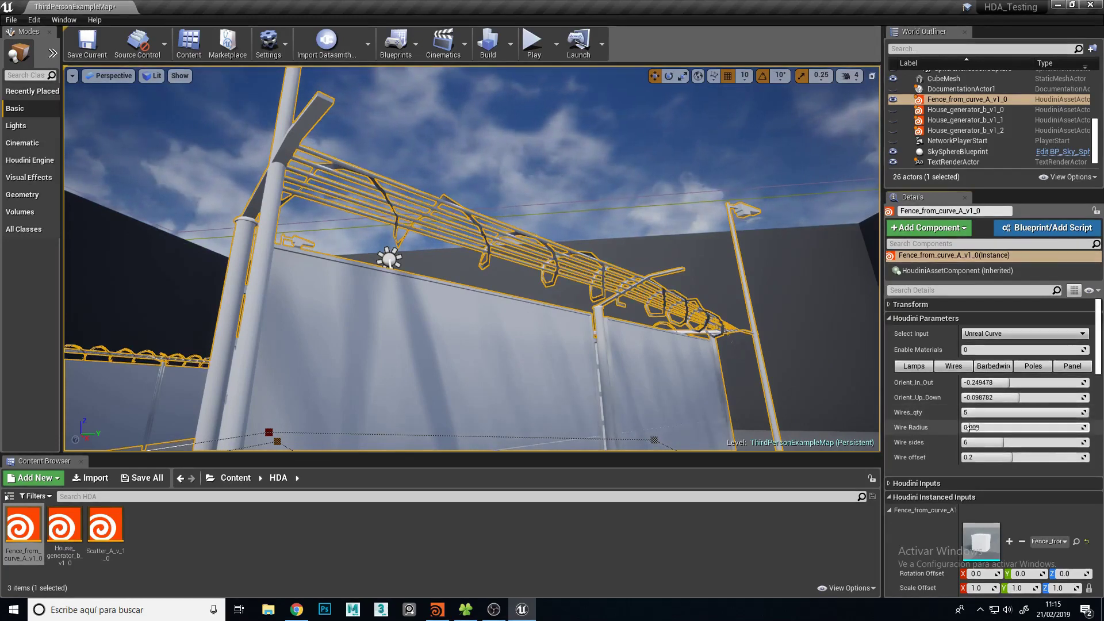
- Set Wire Radius to 0.005 and Wire offset to about 0.29
text(0.005)
key(Return)
right_drag(450, 234, 450, 224)
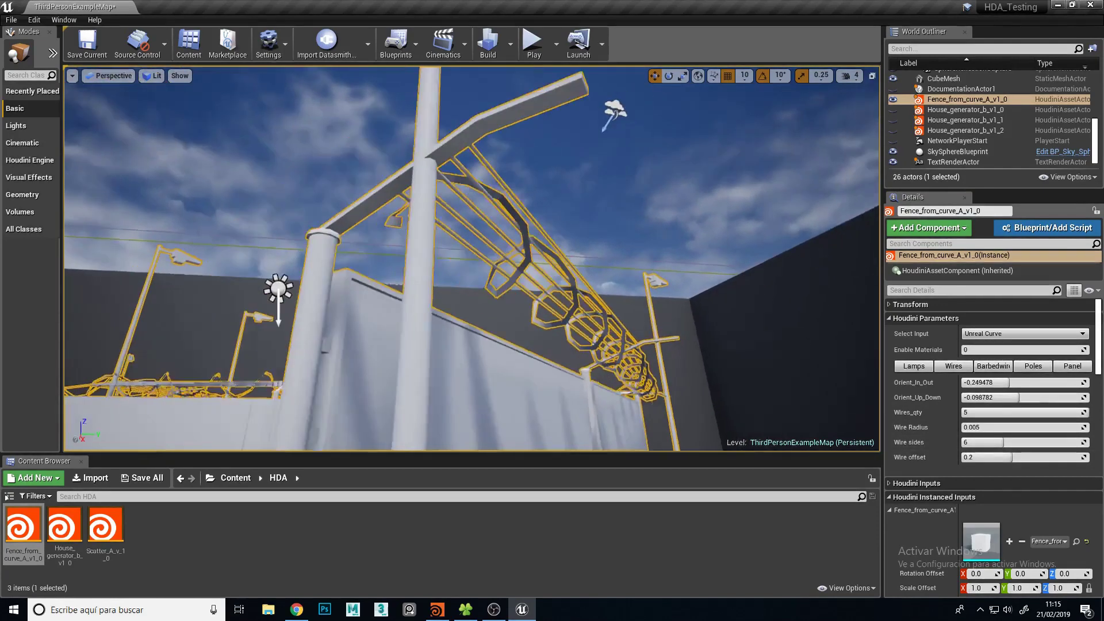
drag(1009, 457, 1035, 457)
right_drag(613, 261, 614, 261)
- Give the barbed wire 71 segments, wider coils, 0.679957 turns and jitter scale 0.059704
click(994, 366)
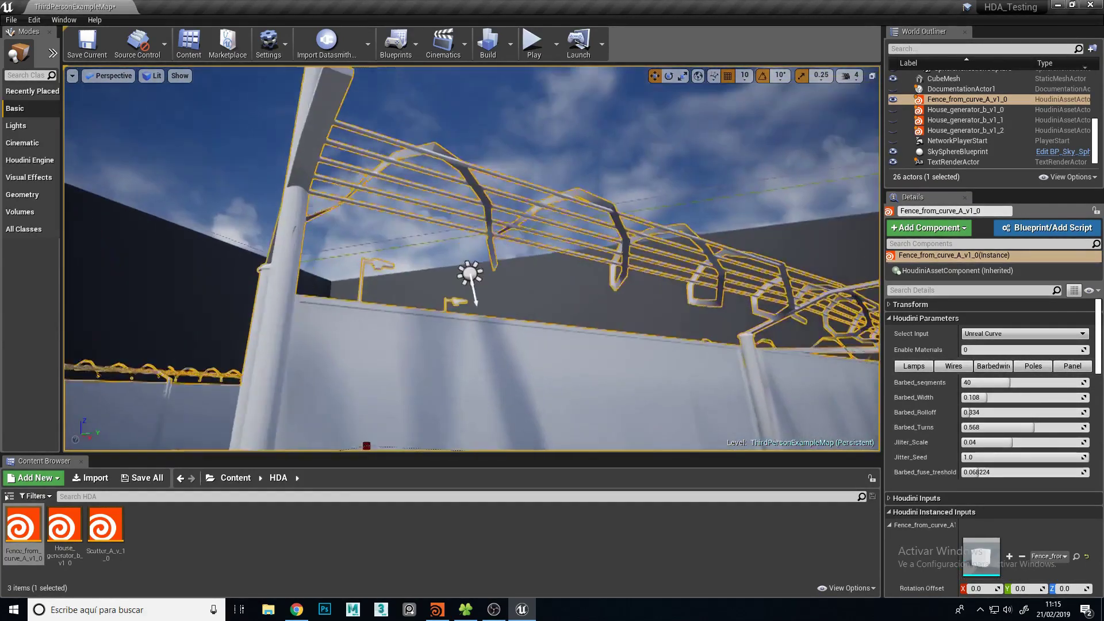
mouse_move(1010, 384)
mouse_down()
mouse_move(1030, 384)
mouse_move(1019, 383)
mouse_up()
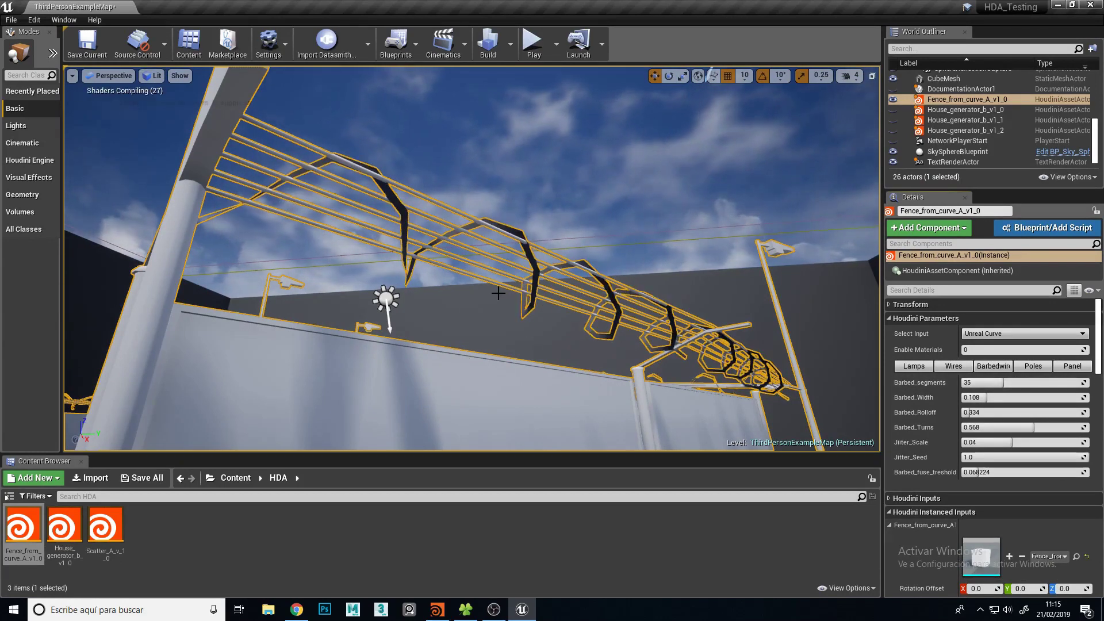
drag(997, 398, 997, 413)
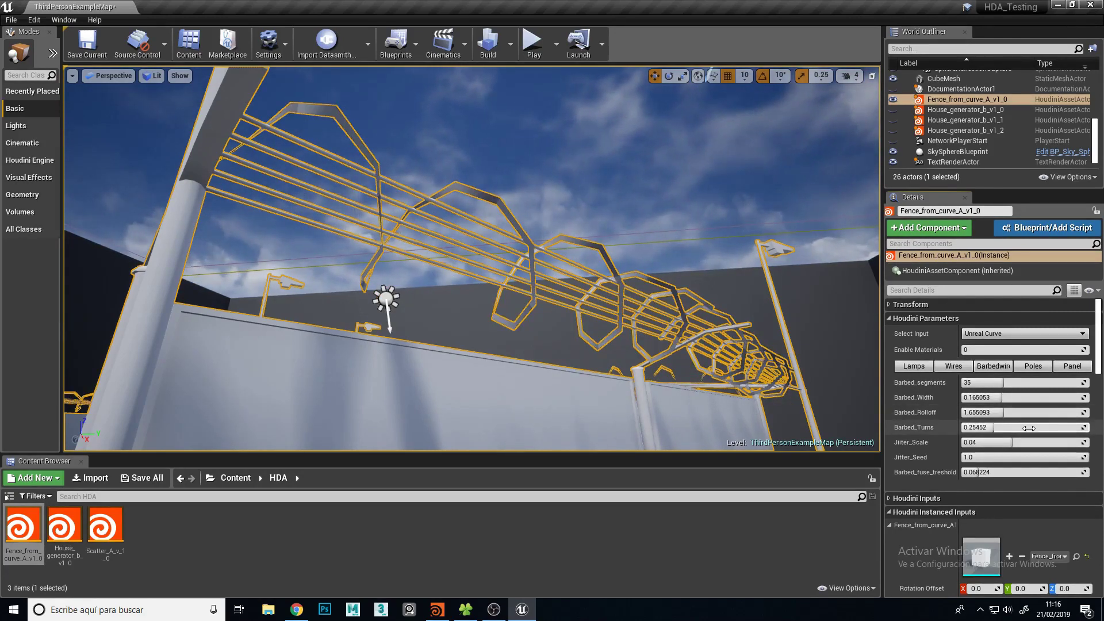
drag(1021, 427, 1048, 427)
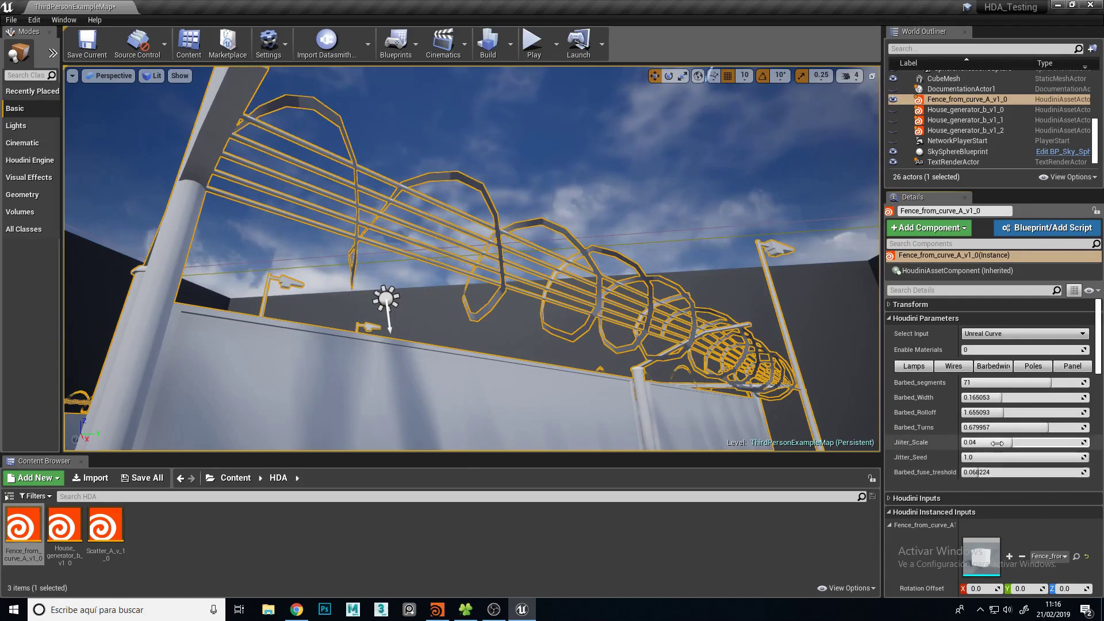
drag(1029, 443, 1037, 443)
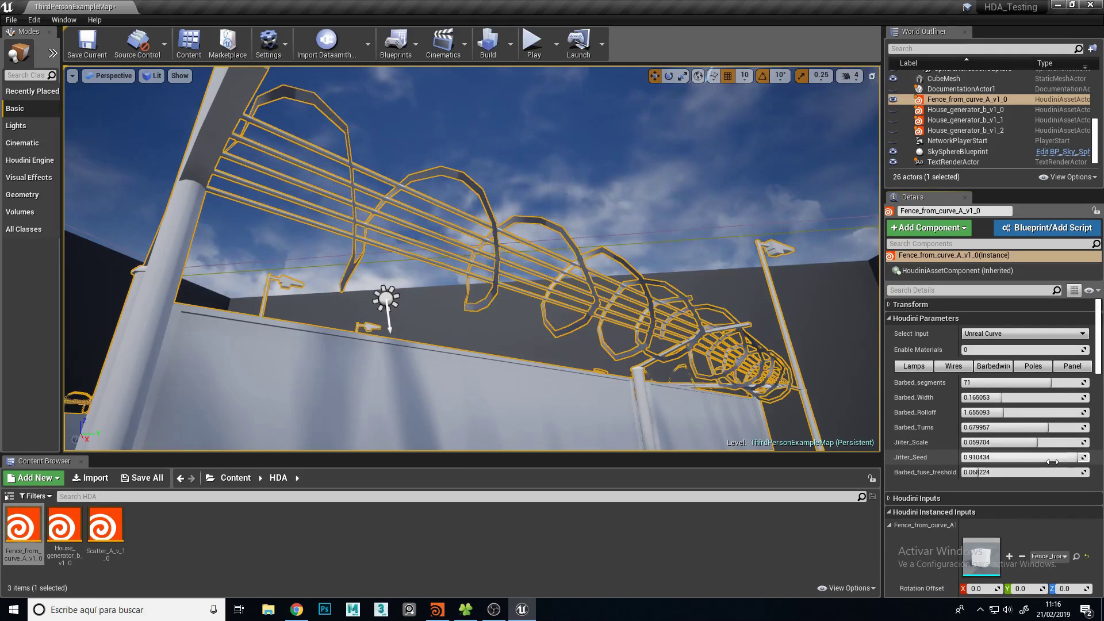
- Enlarge the fence pole caps to a Cap_Size of about 0.04
click(1033, 366)
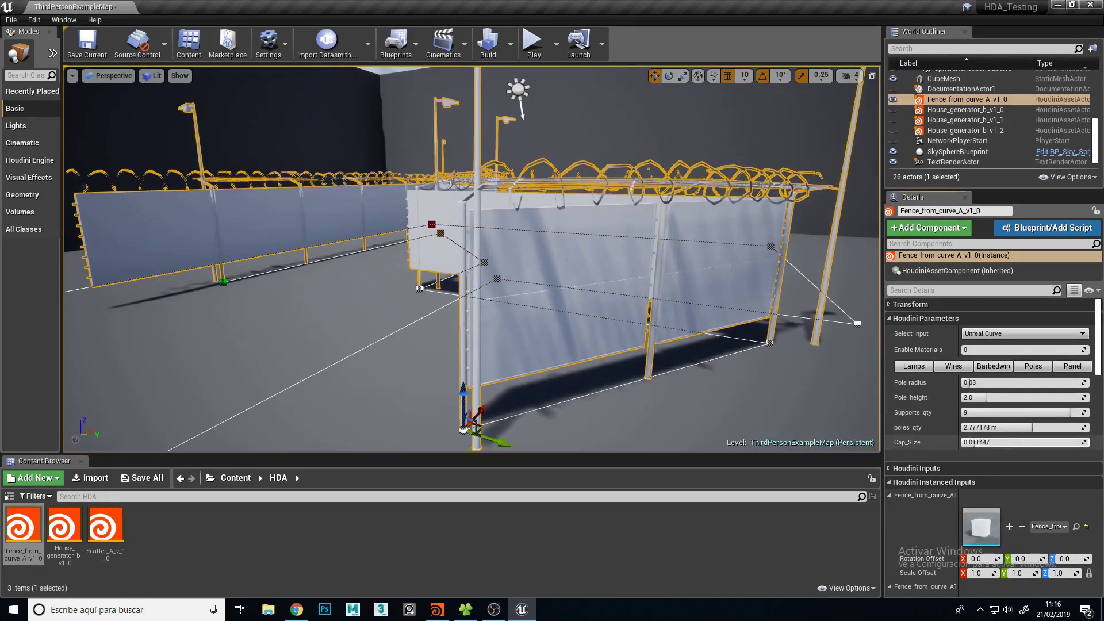
drag(974, 442, 986, 442)
drag(480, 208, 733, 329)
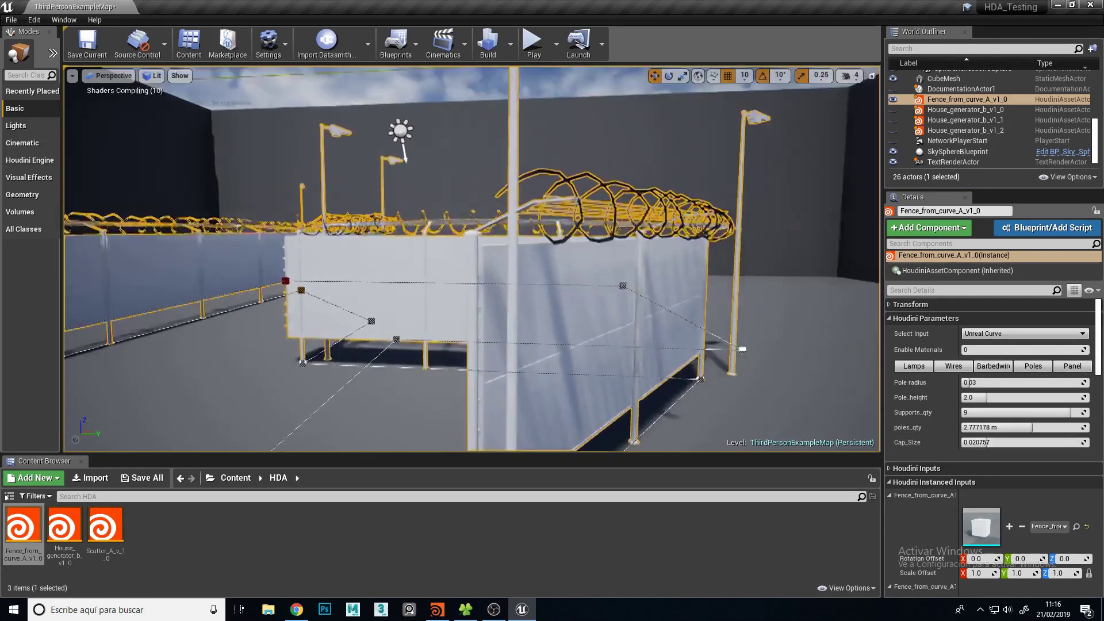
drag(986, 442, 1012, 442)
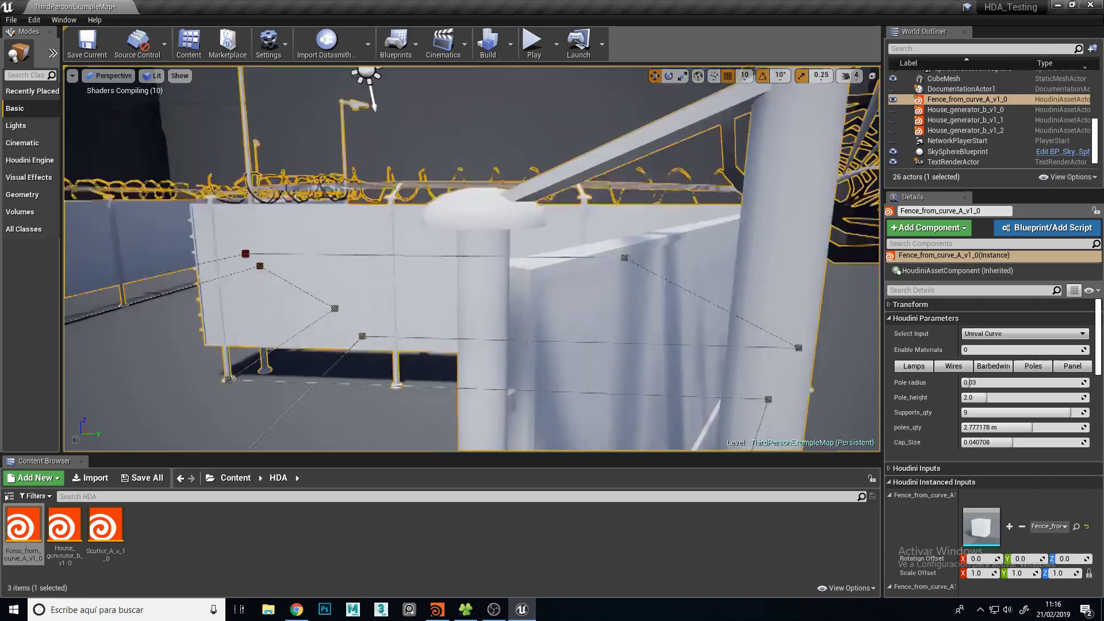
drag(541, 270, 581, 276)
click(913, 366)
drag(472, 258, 402, 299)
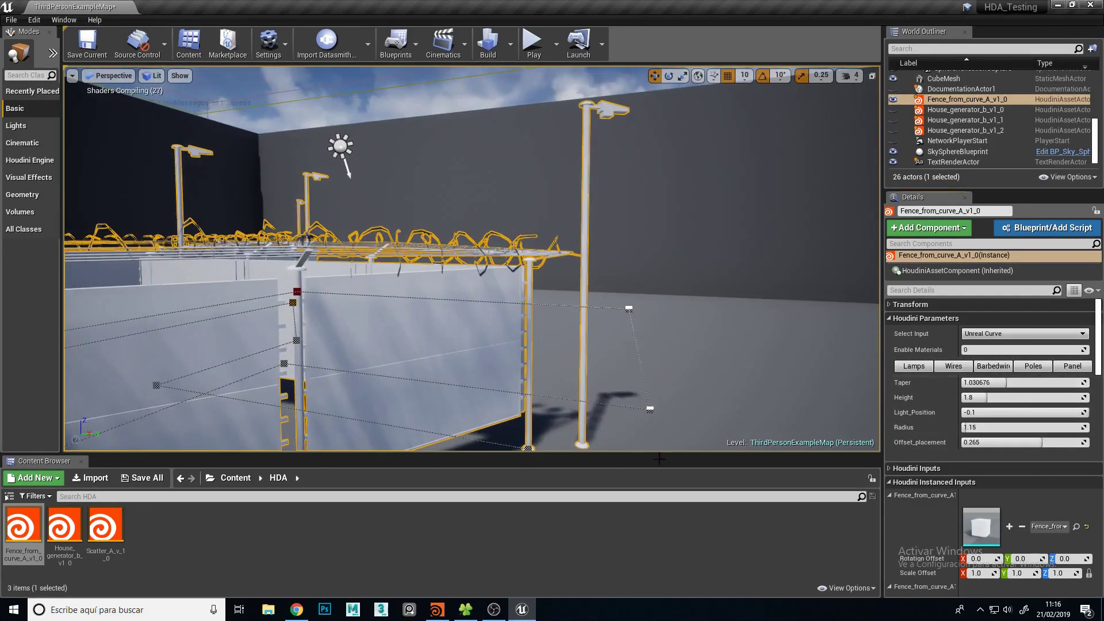
- Make lamps taller and tapered, with Light_Position -0.422436, Radius 1.597828, Offset_placement -0.388829
drag(628, 456, 628, 554)
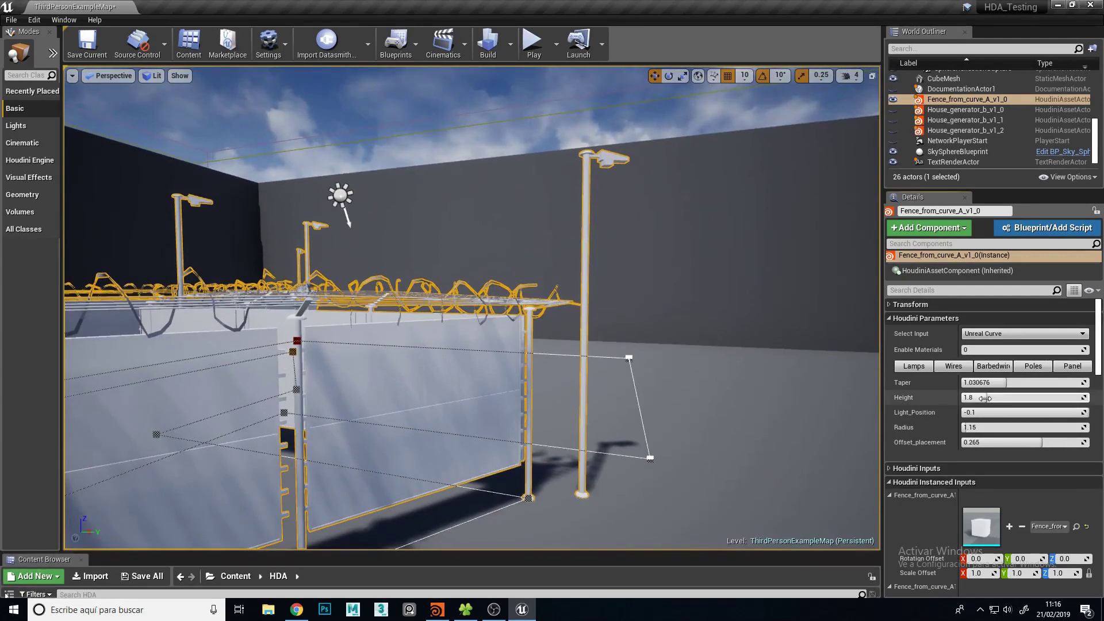
mouse_move(978, 397)
mouse_down()
mouse_move(988, 399)
mouse_move(978, 398)
mouse_up()
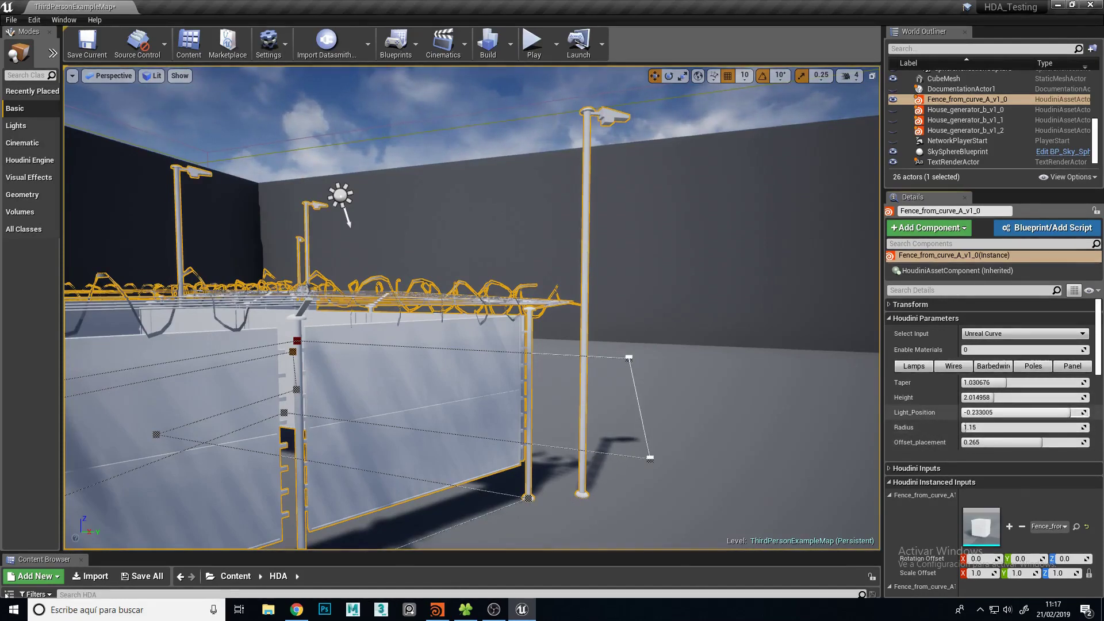
drag(1008, 412, 1001, 412)
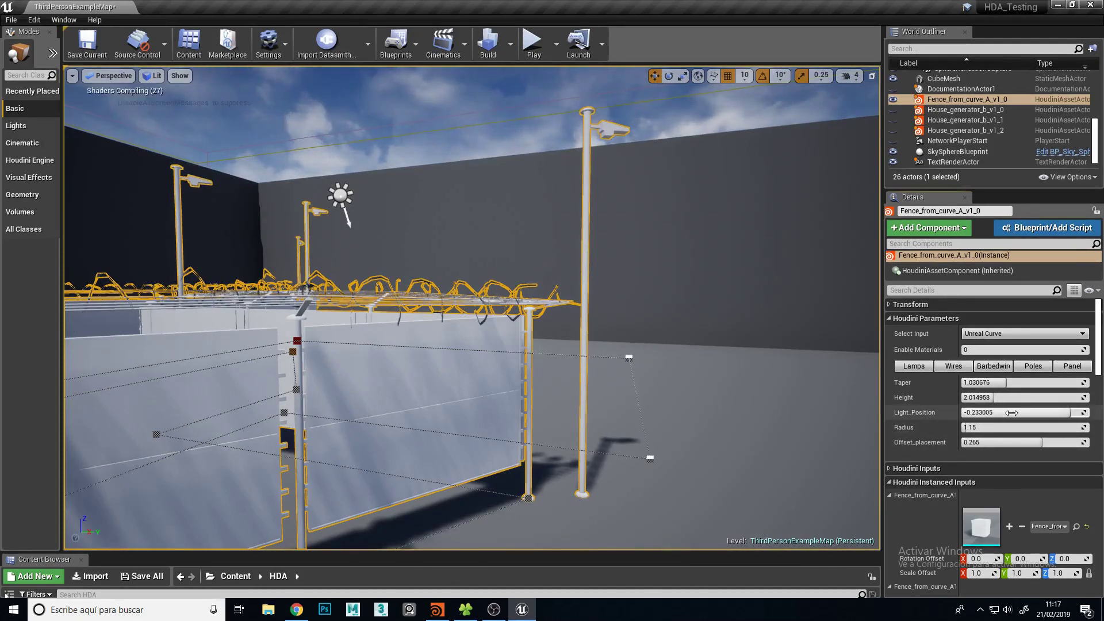
click(971, 428)
mouse_move(1004, 412)
mouse_down()
mouse_move(972, 427)
mouse_move(1012, 442)
mouse_up()
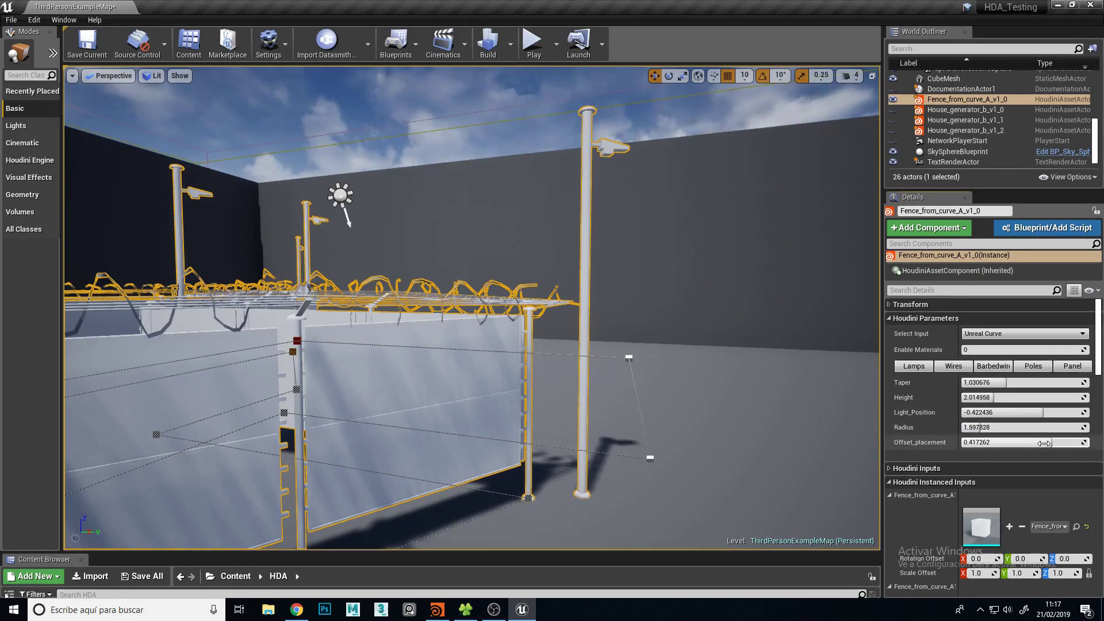
key(f)
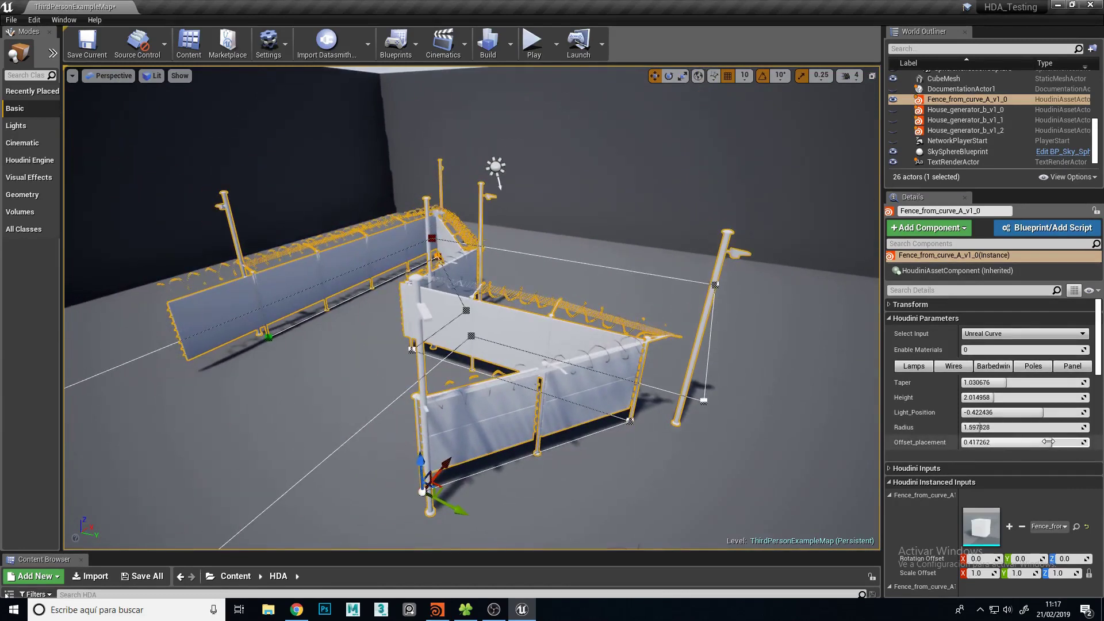
mouse_move(575, 345)
alt+mouse_down()
mouse_move(734, 326)
mouse_move(806, 337)
alt+mouse_up()
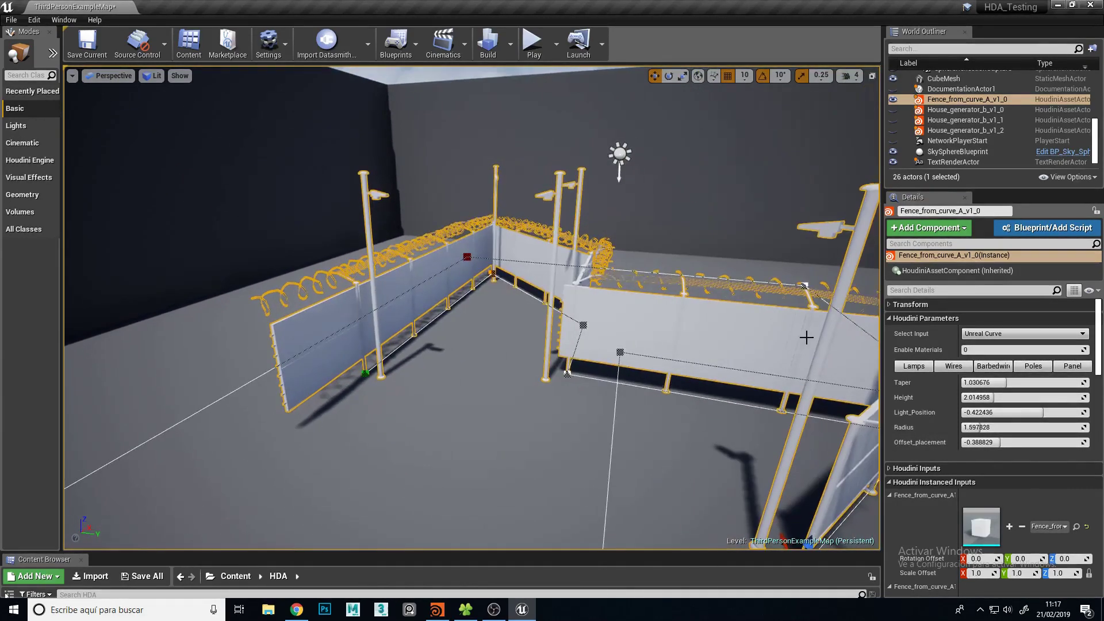
- Review the Wires, Barbedwire, Poles and Panel settings and orbit the textured fence
click(953, 372)
click(993, 366)
click(1033, 367)
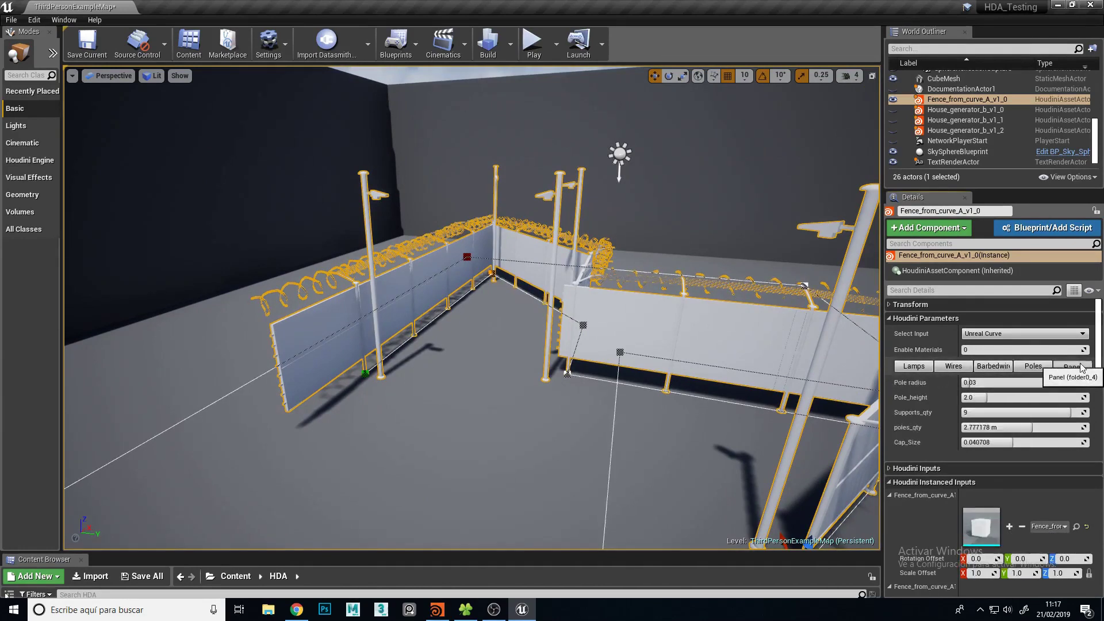
click(1072, 367)
alt+drag(575, 345, 661, 345)
alt+drag(582, 144, 621, 145)
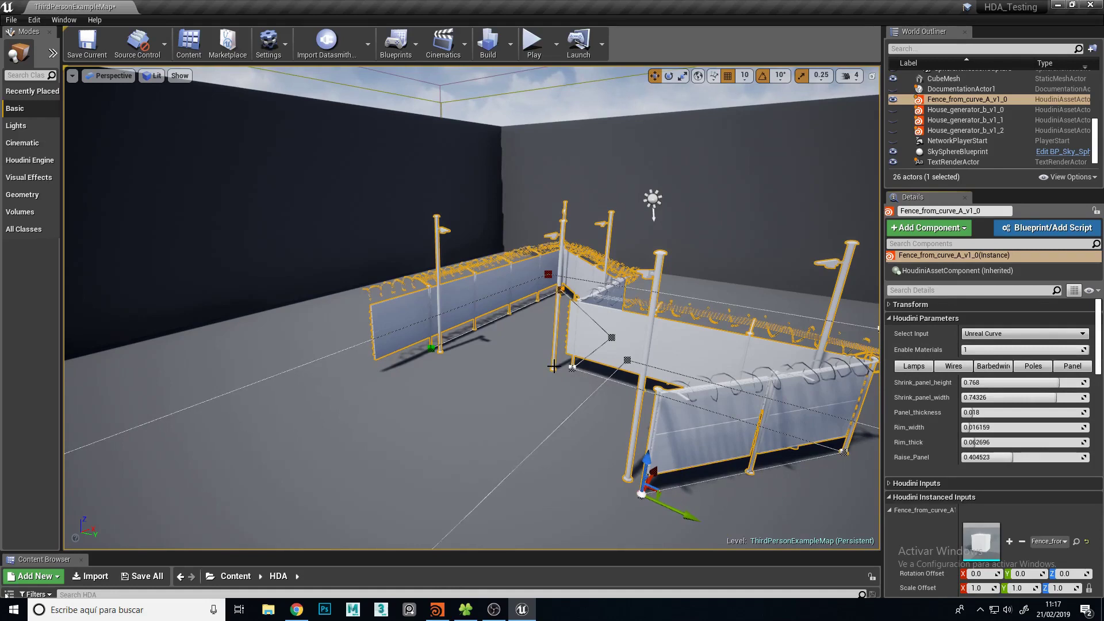
click(534, 52)
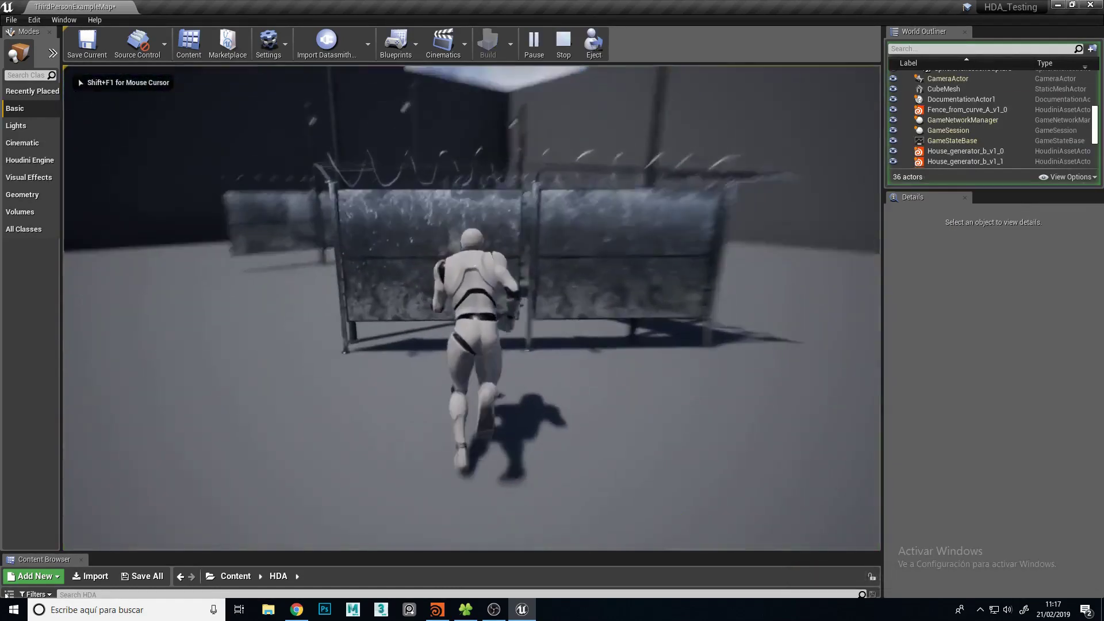
key(a)
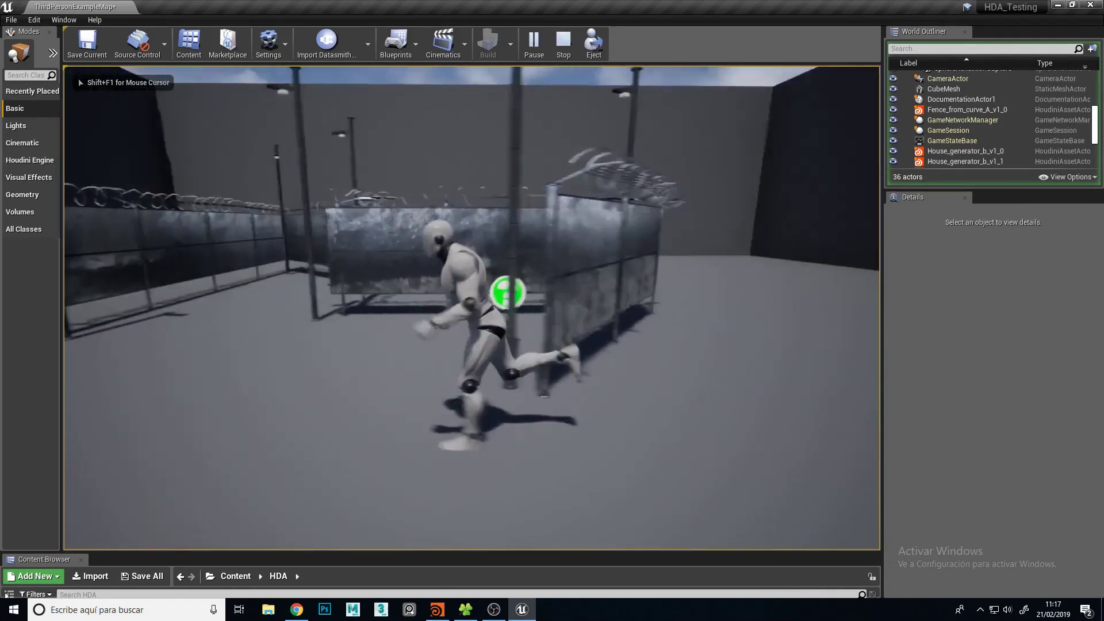
key(w)
key(w)
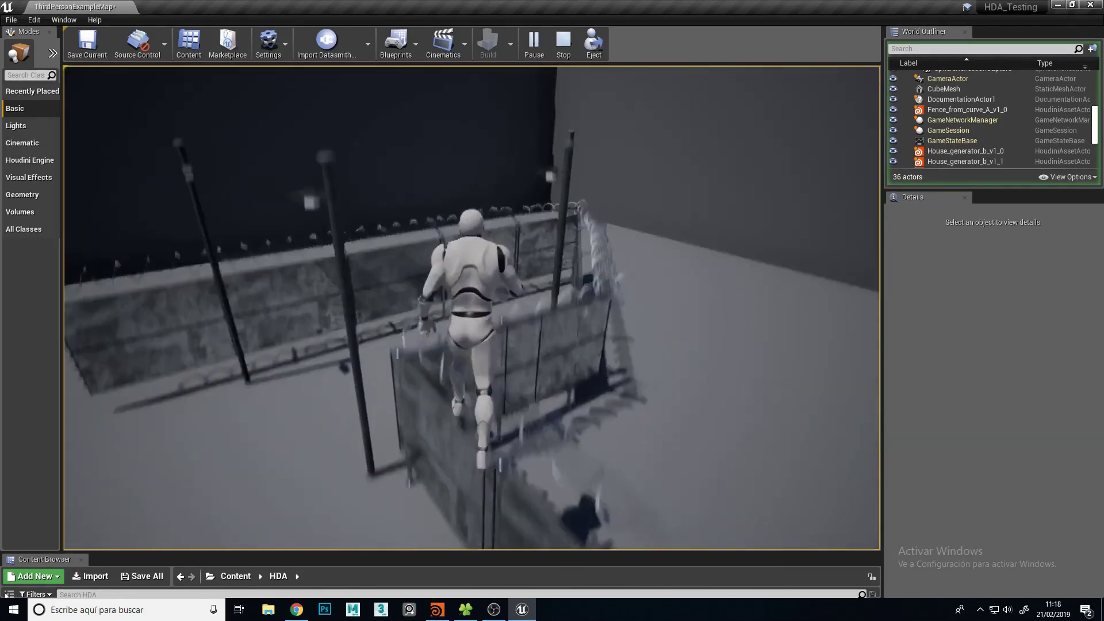
key(space)
key(w)
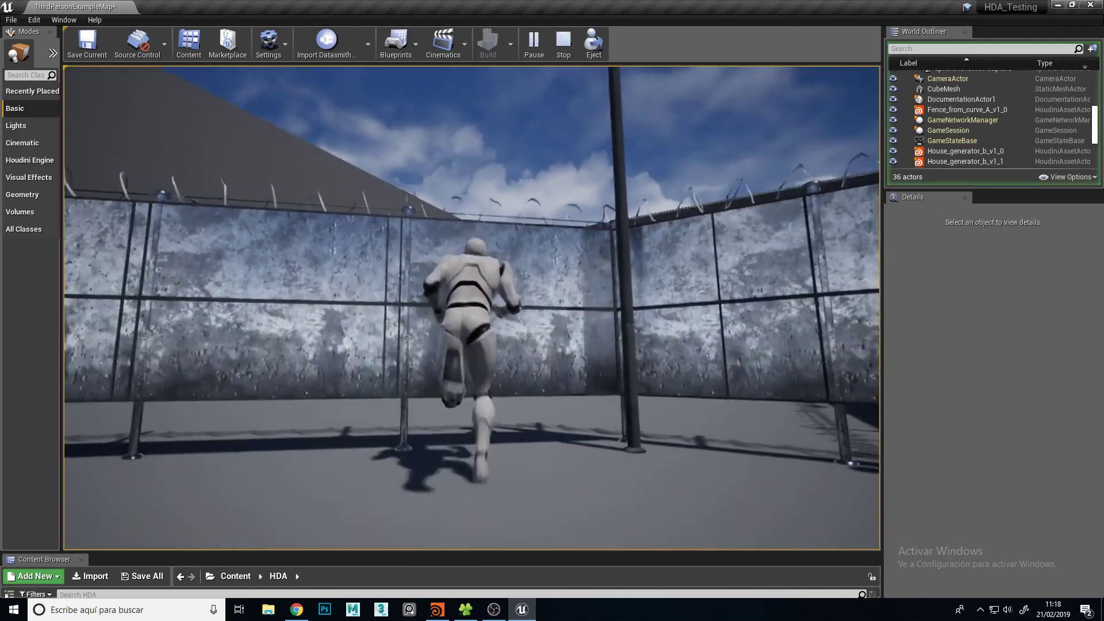
key(w)
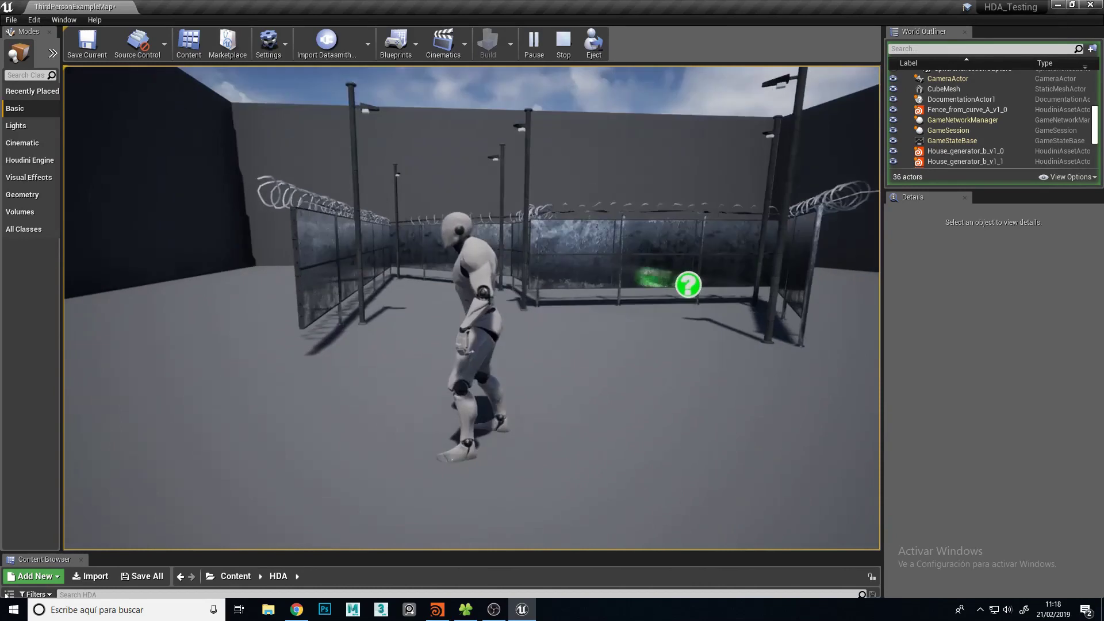
key(Escape)
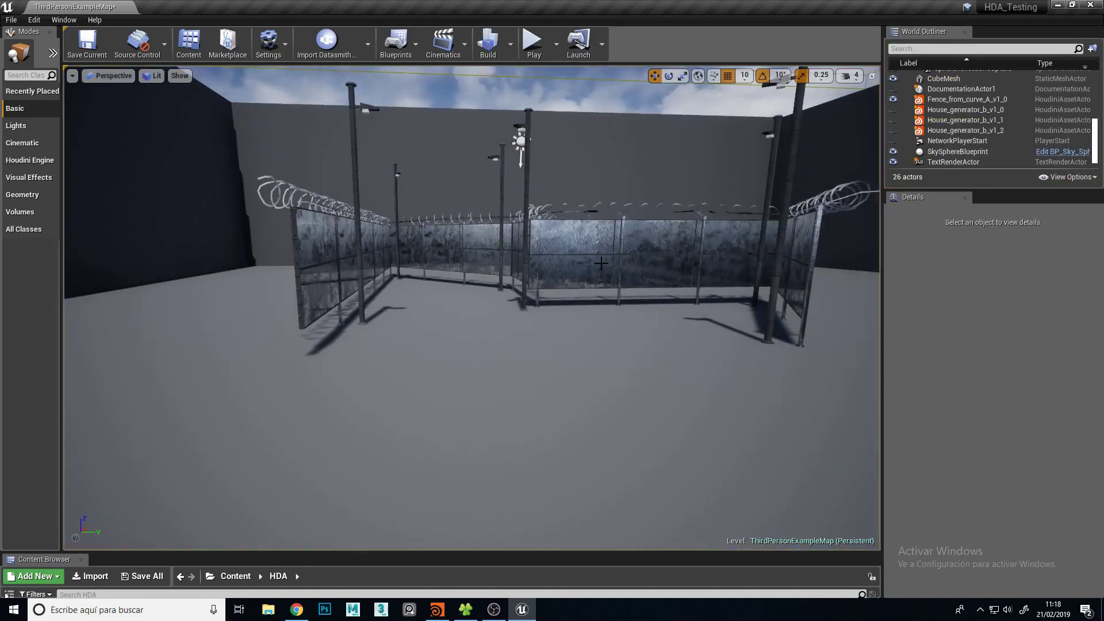
- Set Pole_height to 4.0, Shrink_panel_height to 0.172389 and Raise_Panel to 0.718003
click(601, 264)
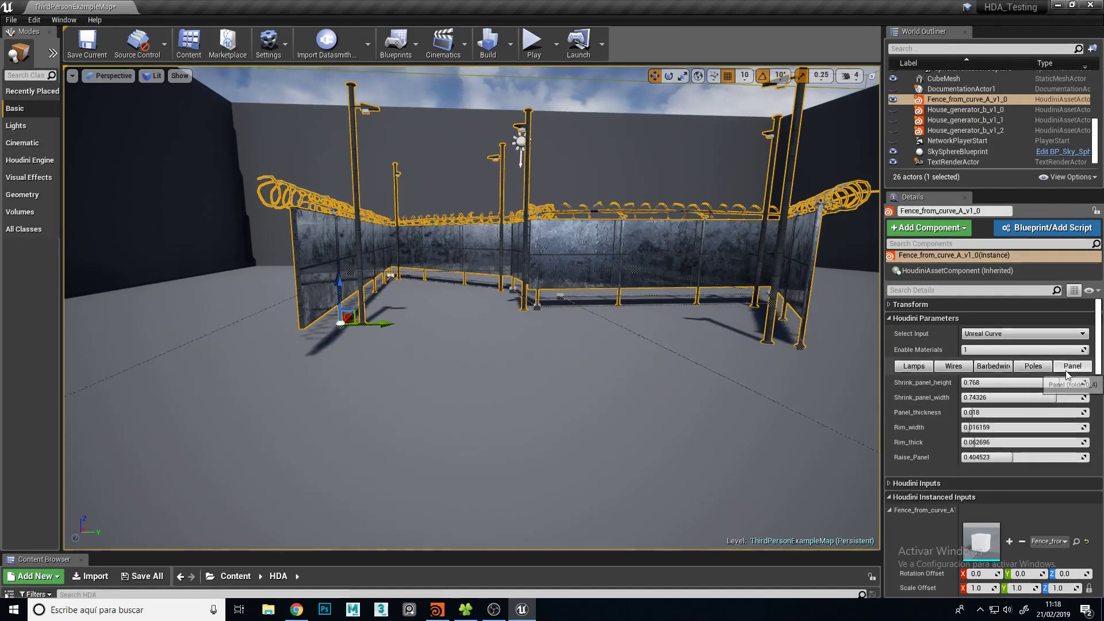
click(1030, 371)
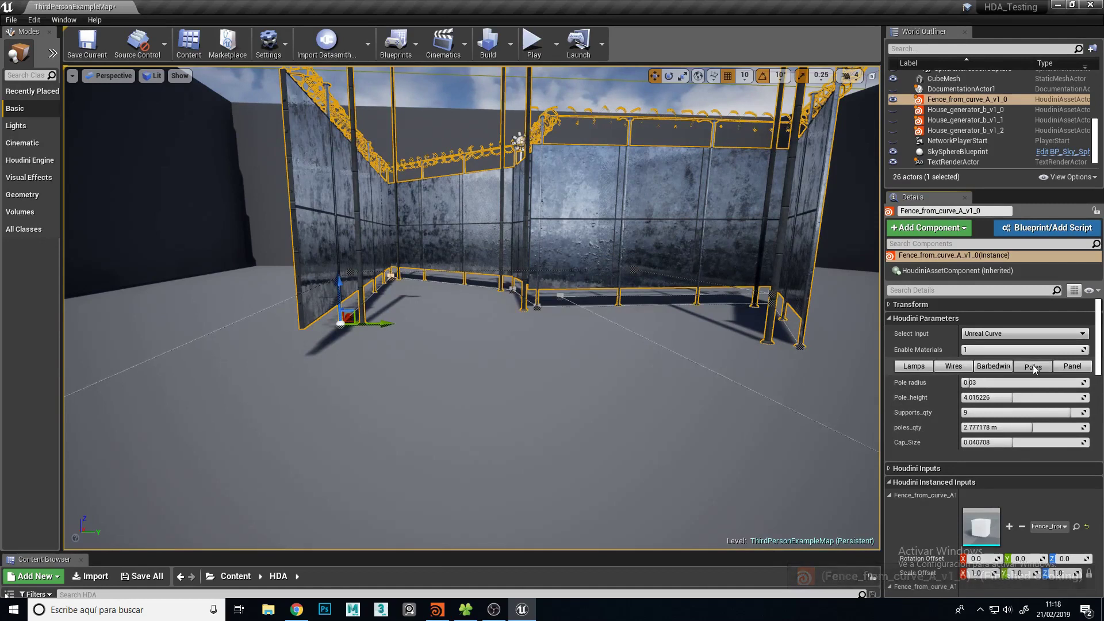
click(1073, 367)
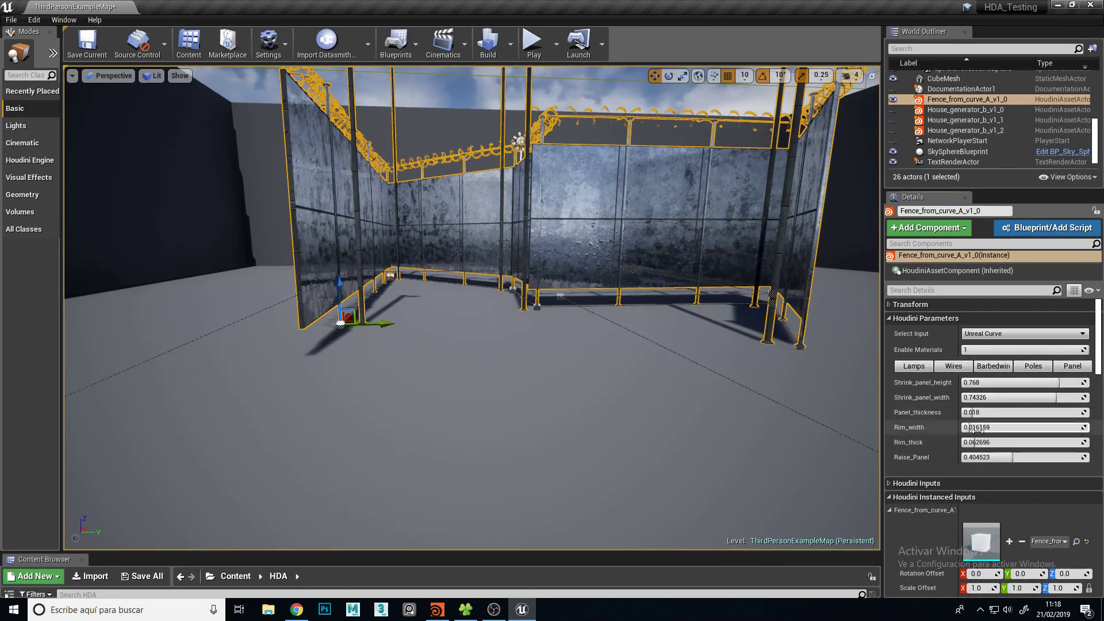
drag(984, 425, 1050, 457)
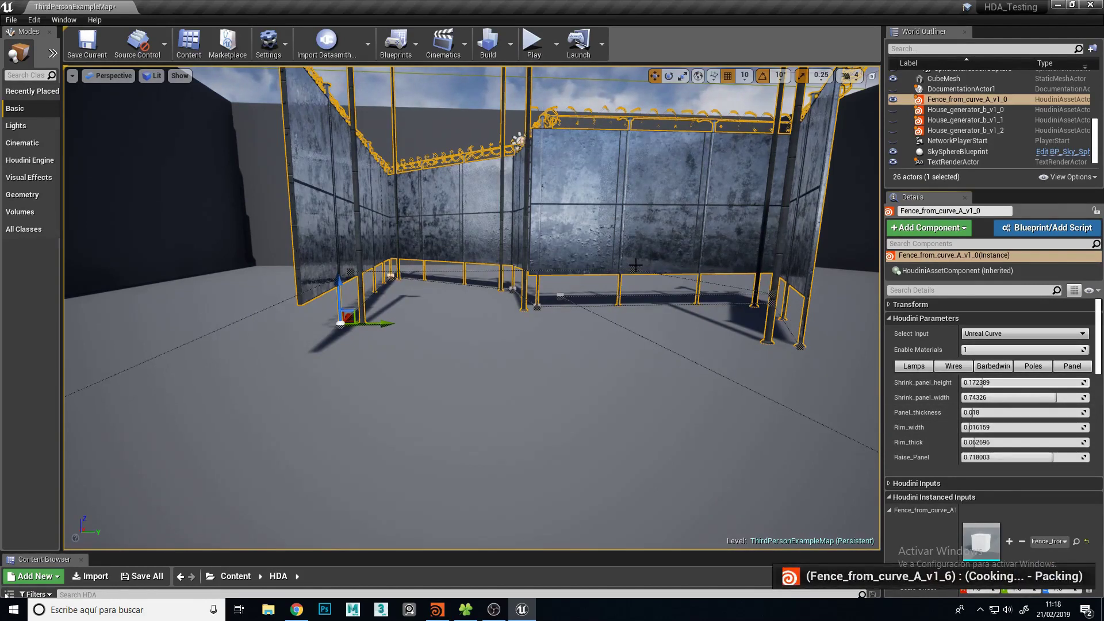
right_drag(641, 282, 547, 26)
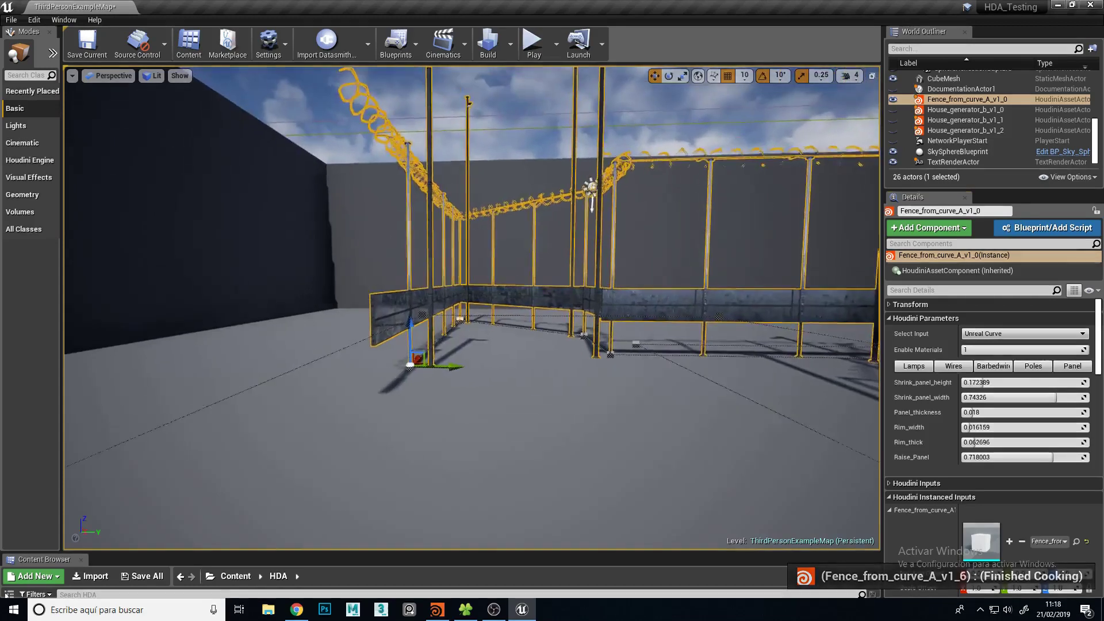
key(Escape)
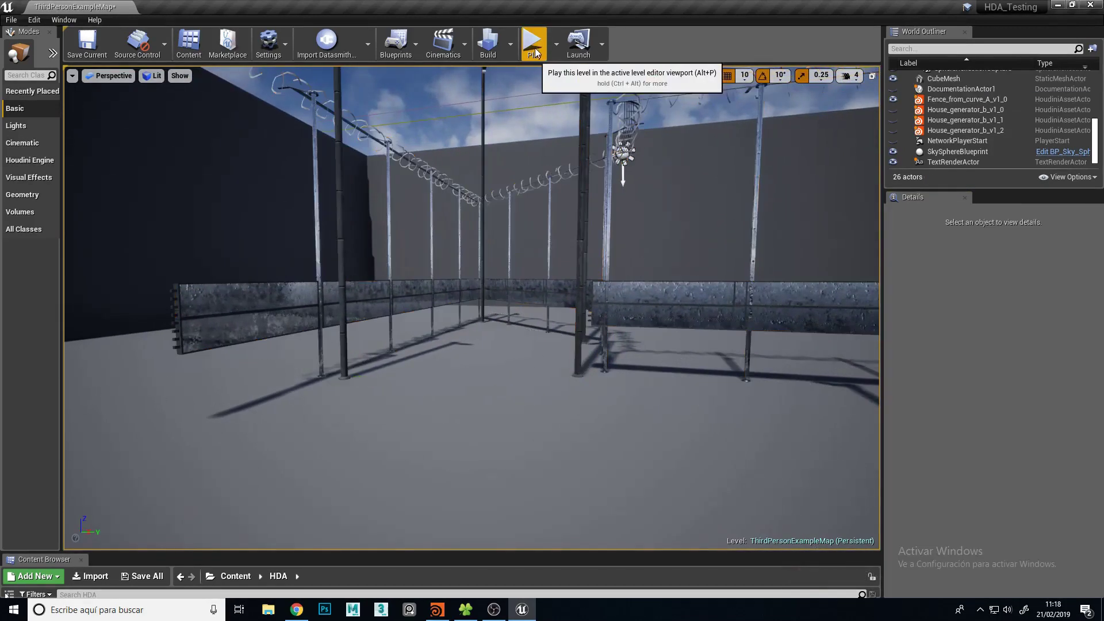
- Start a Play session, then jump and run the character past the green pickup along the tall-pole fence, looking up at the wire
click(534, 46)
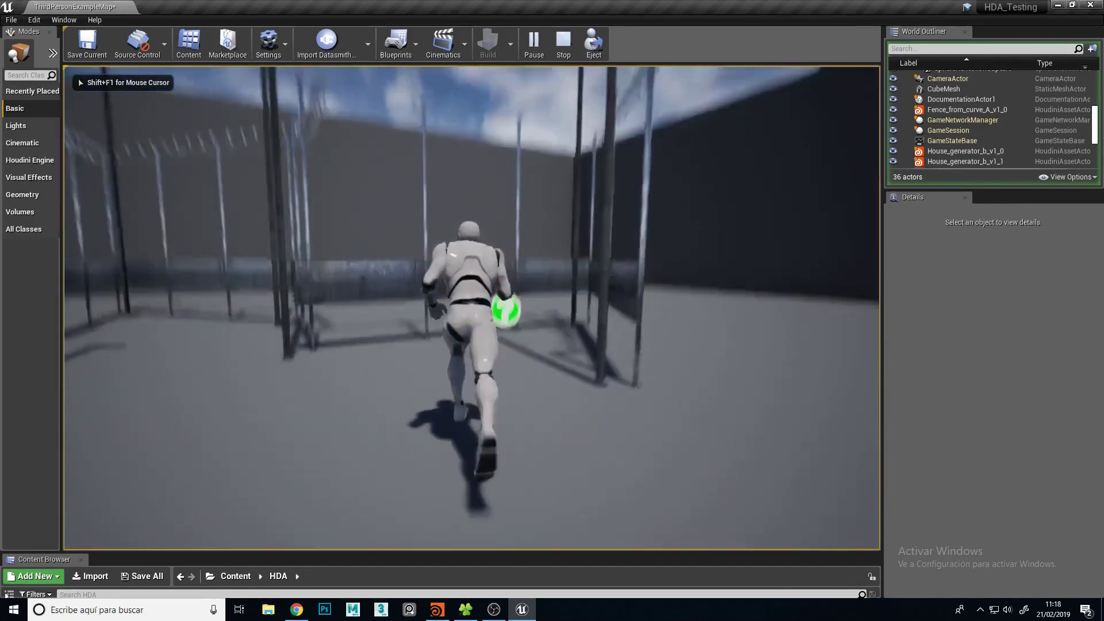
key(space)
key(w)
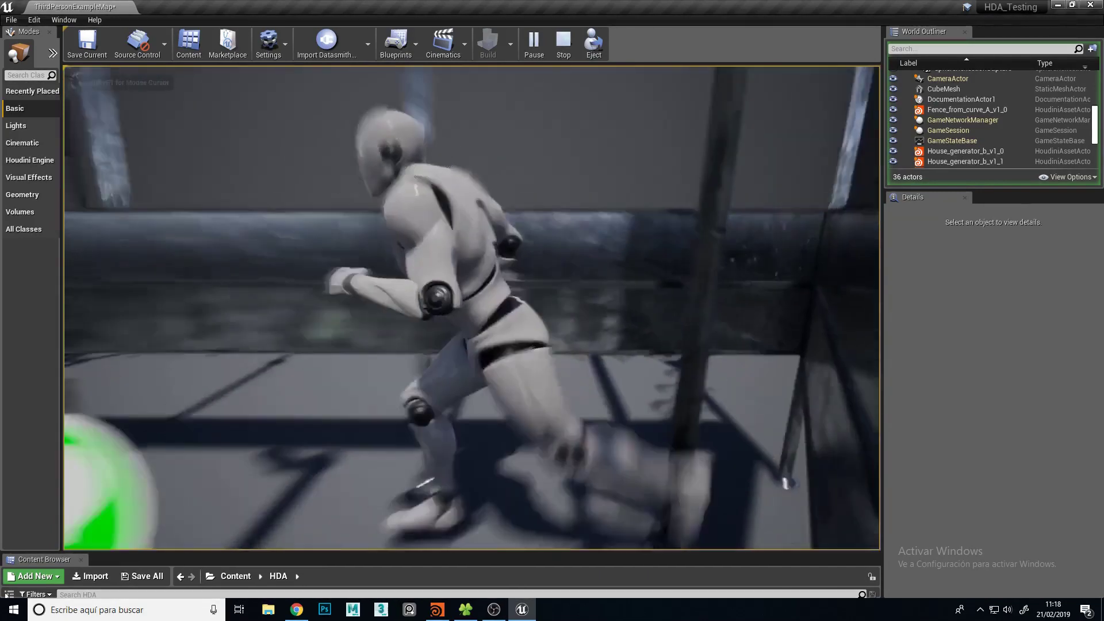
key(space)
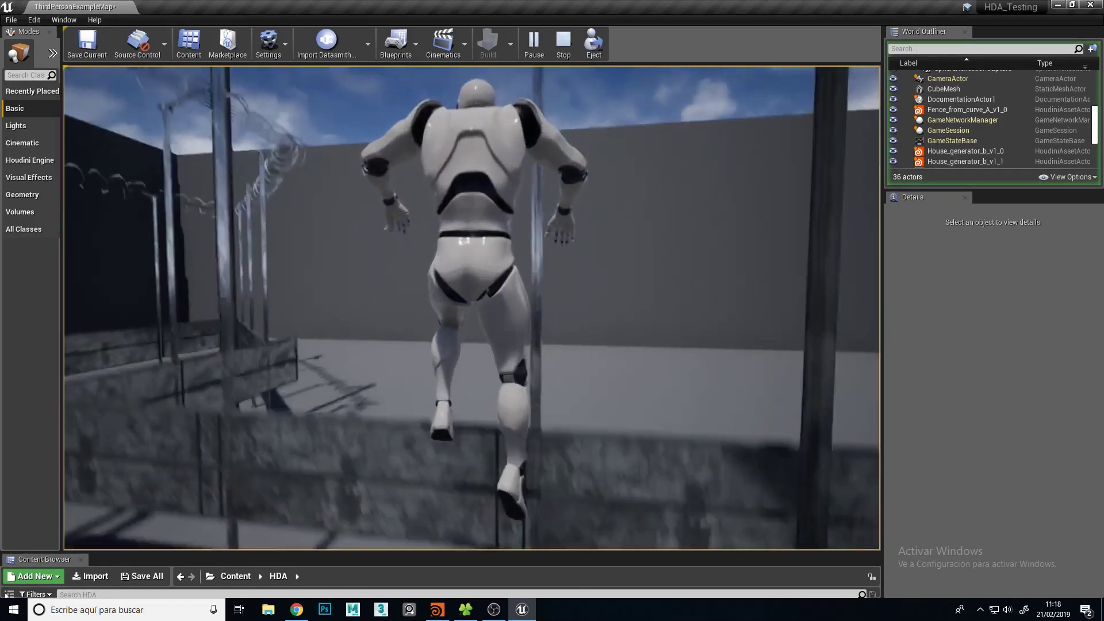
key(w)
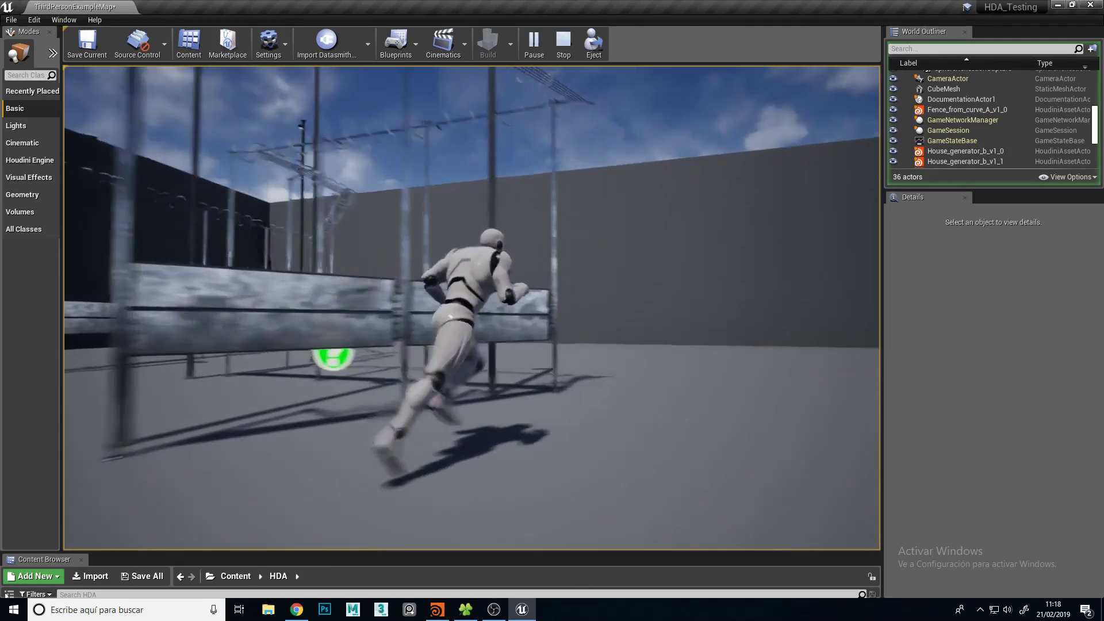
key(w)
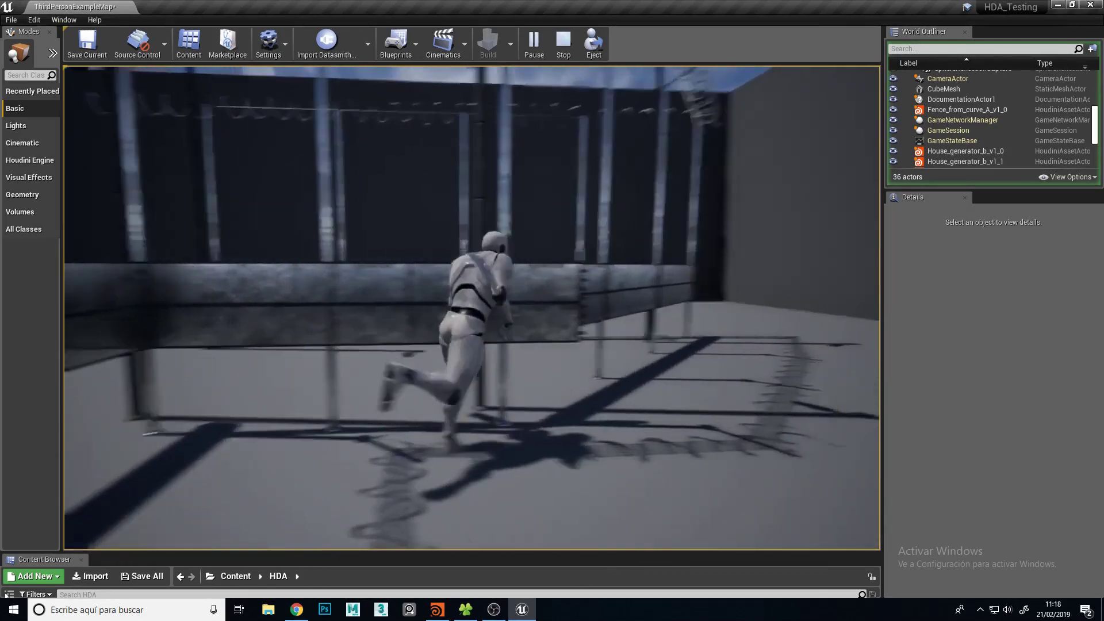
key(w)
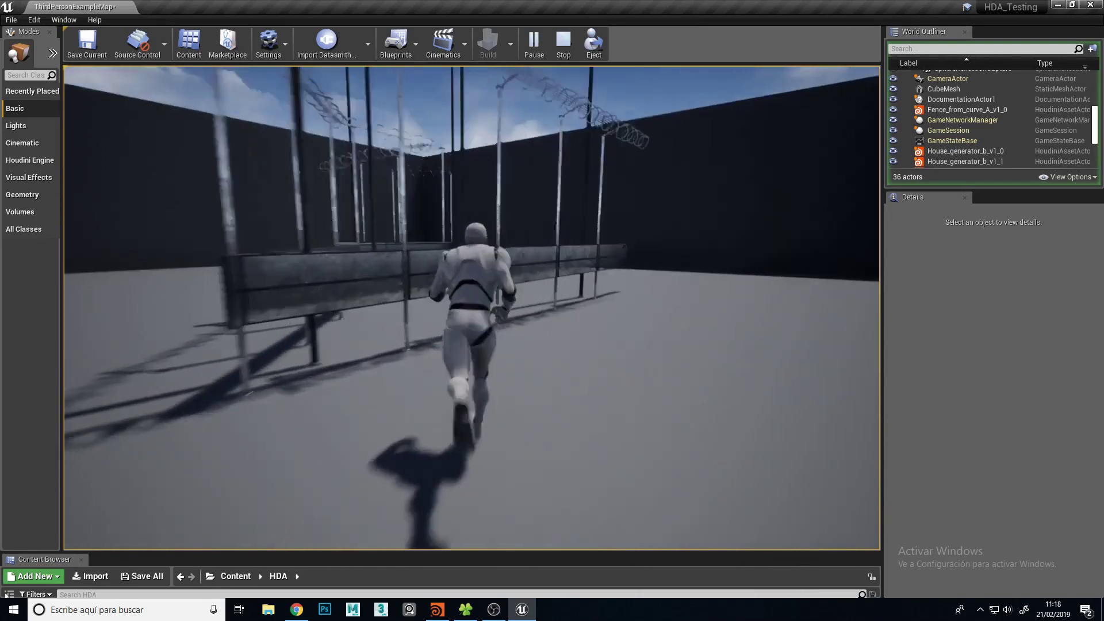
key(w)
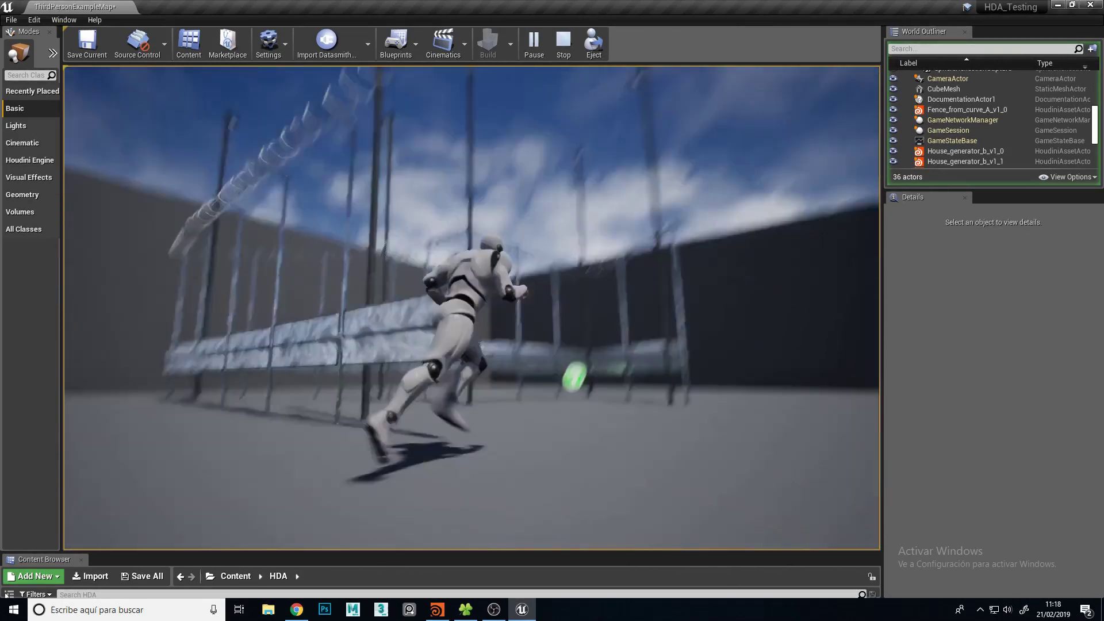